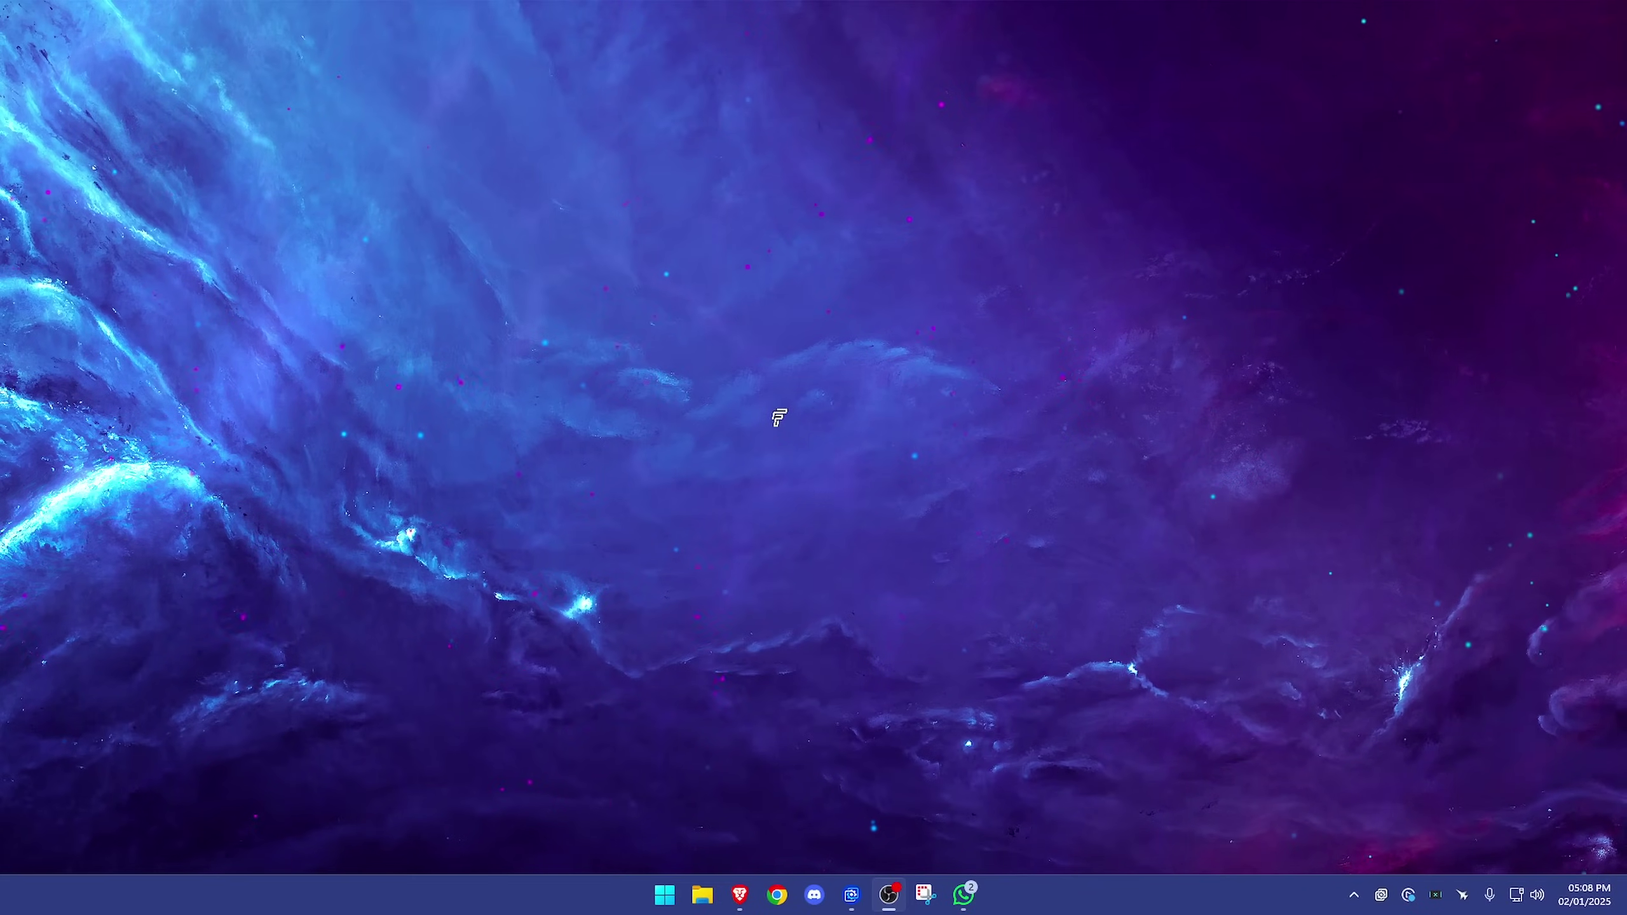
Step: Search the Start menu for 'nvidia' to launch NVIDIA Control Panel
key(super)
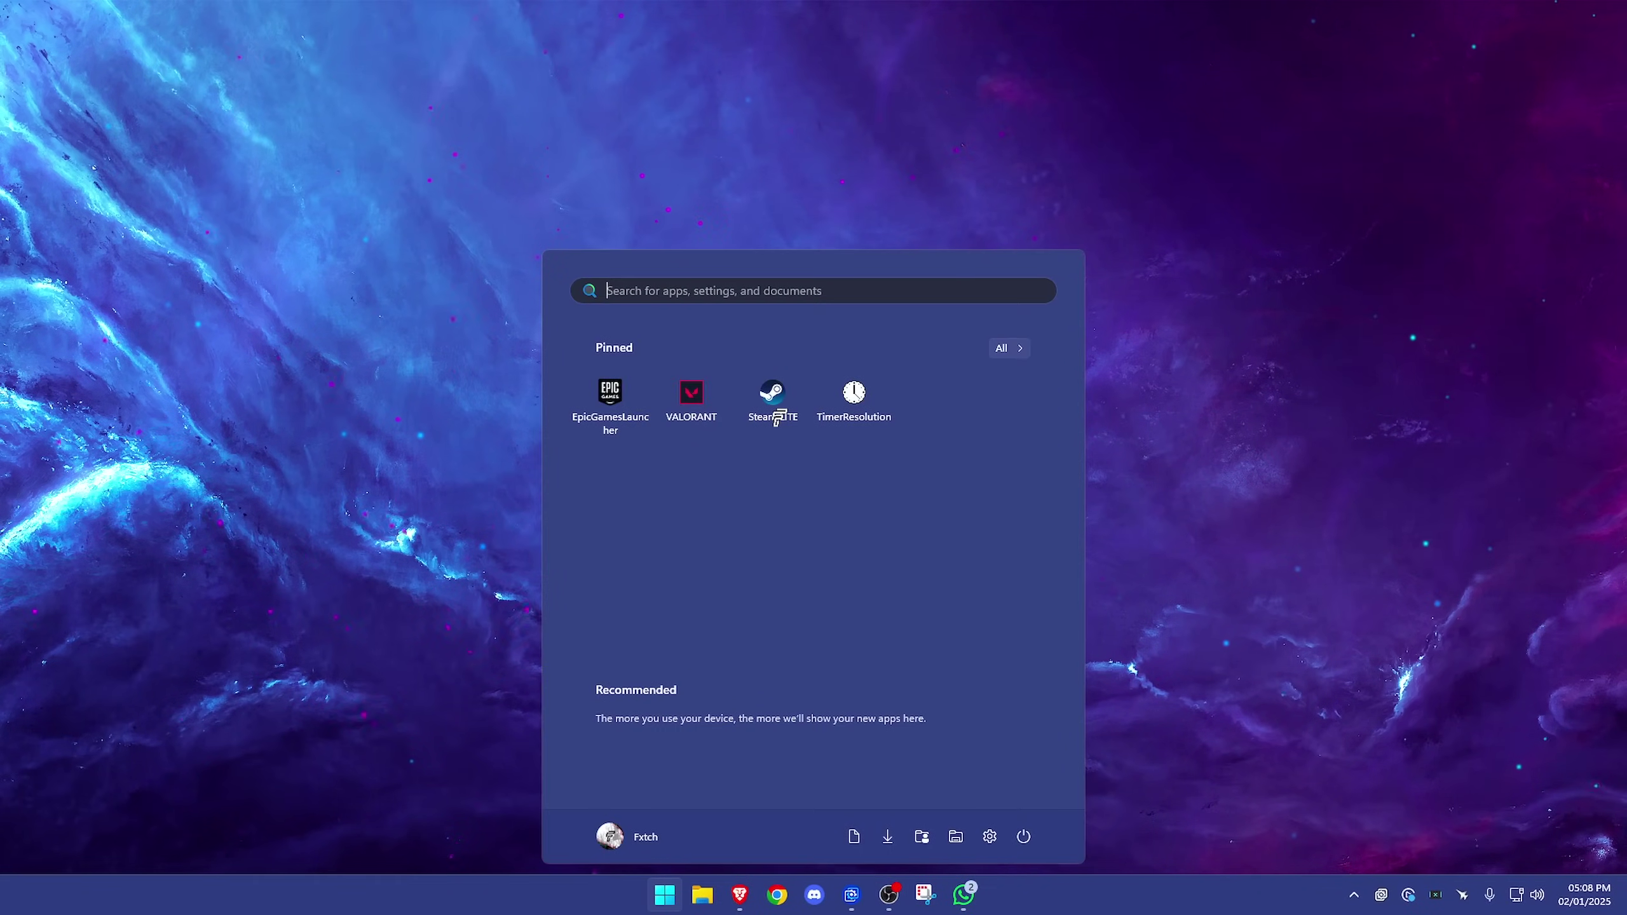
click(314, 378)
right_click(312, 350)
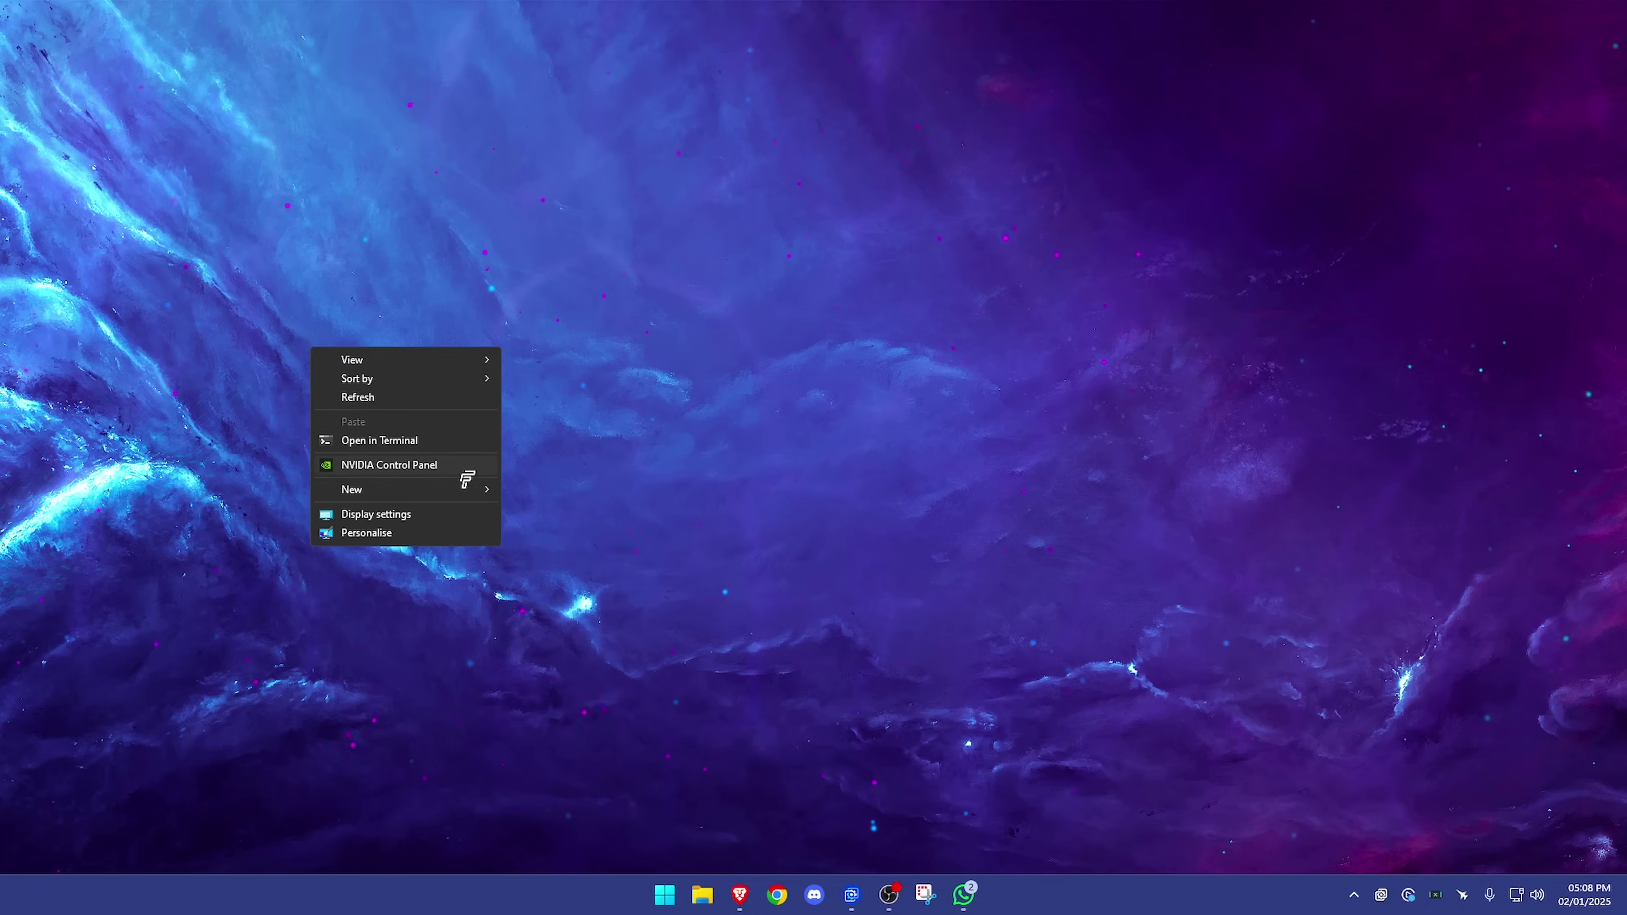
key(super)
text(nvidi9a)
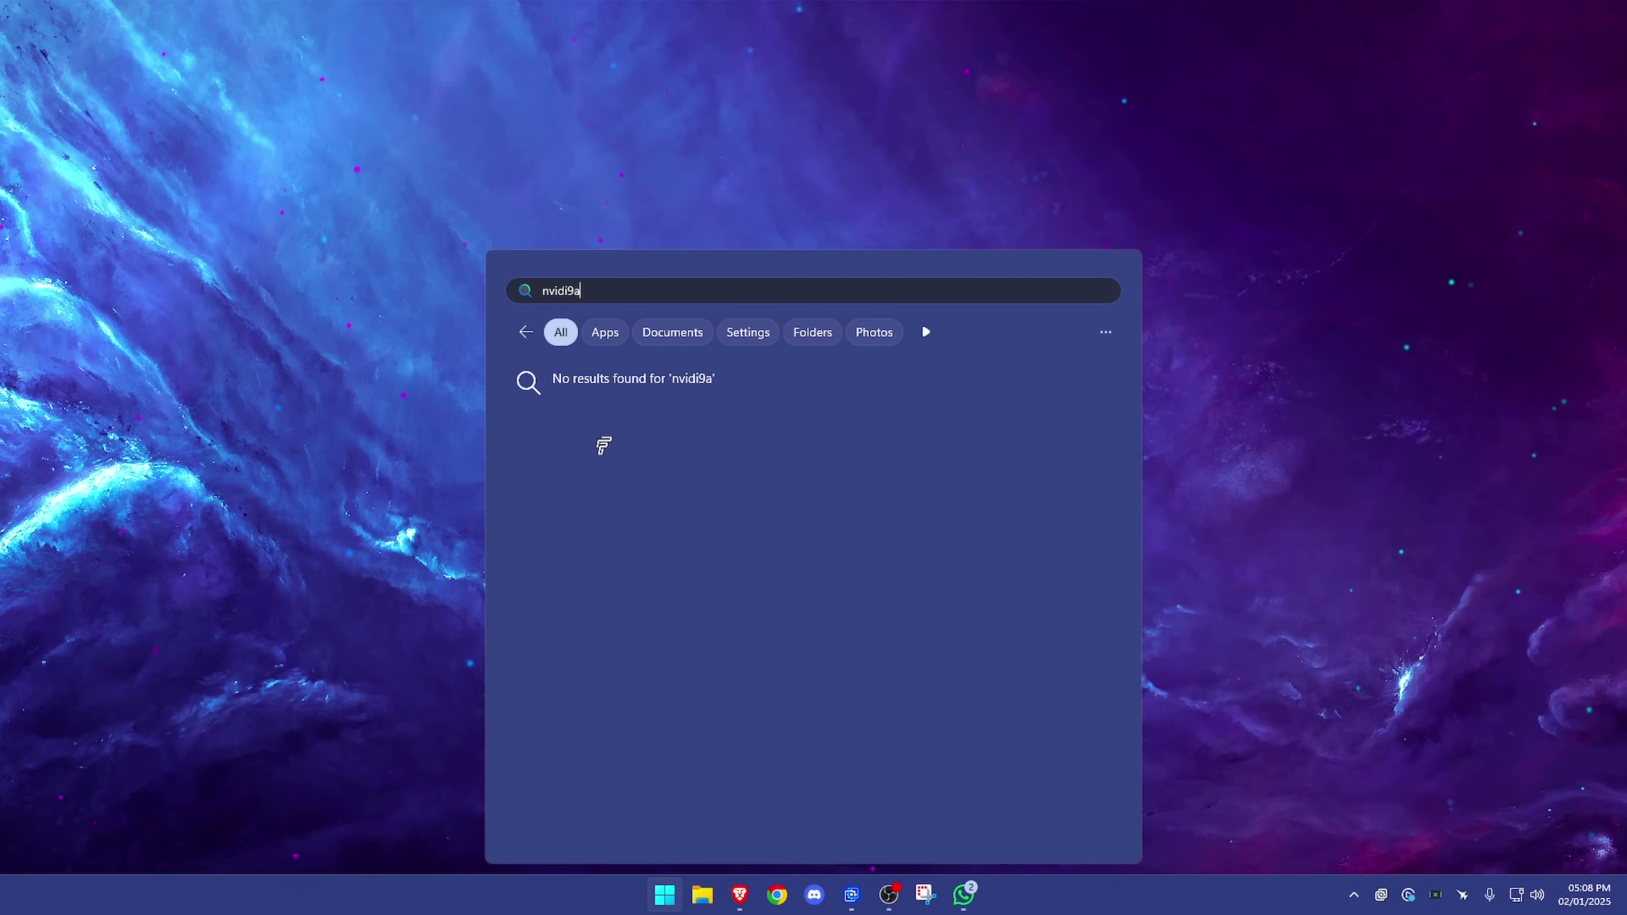
key(ctrl+a)
text(nvidia)
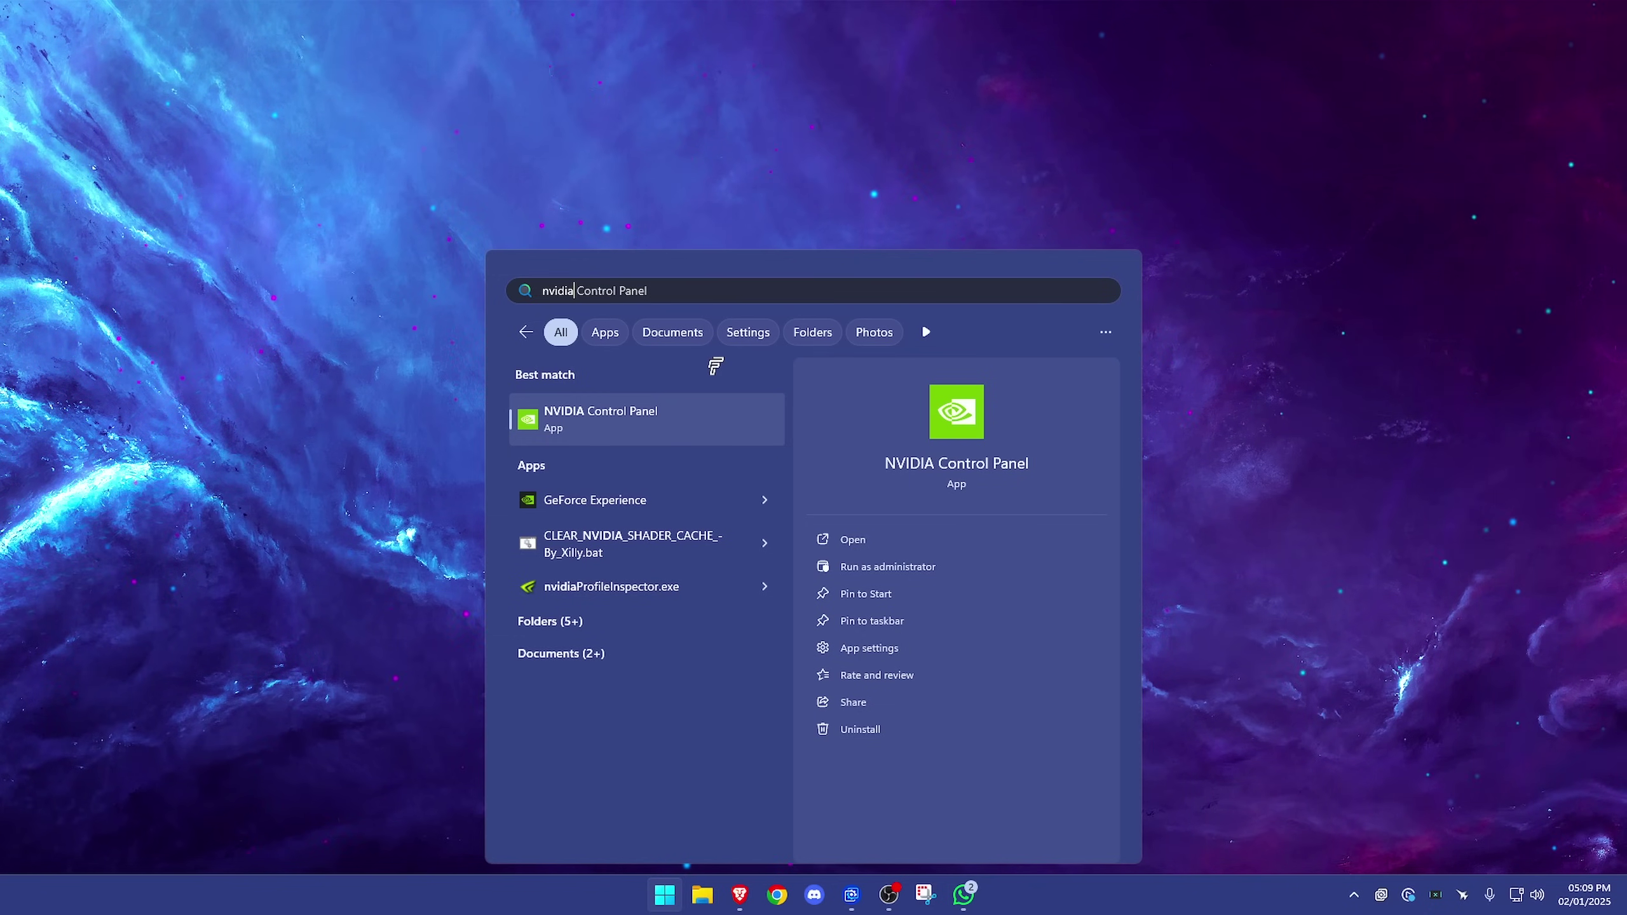
key(ctrl+a)
text(micro)
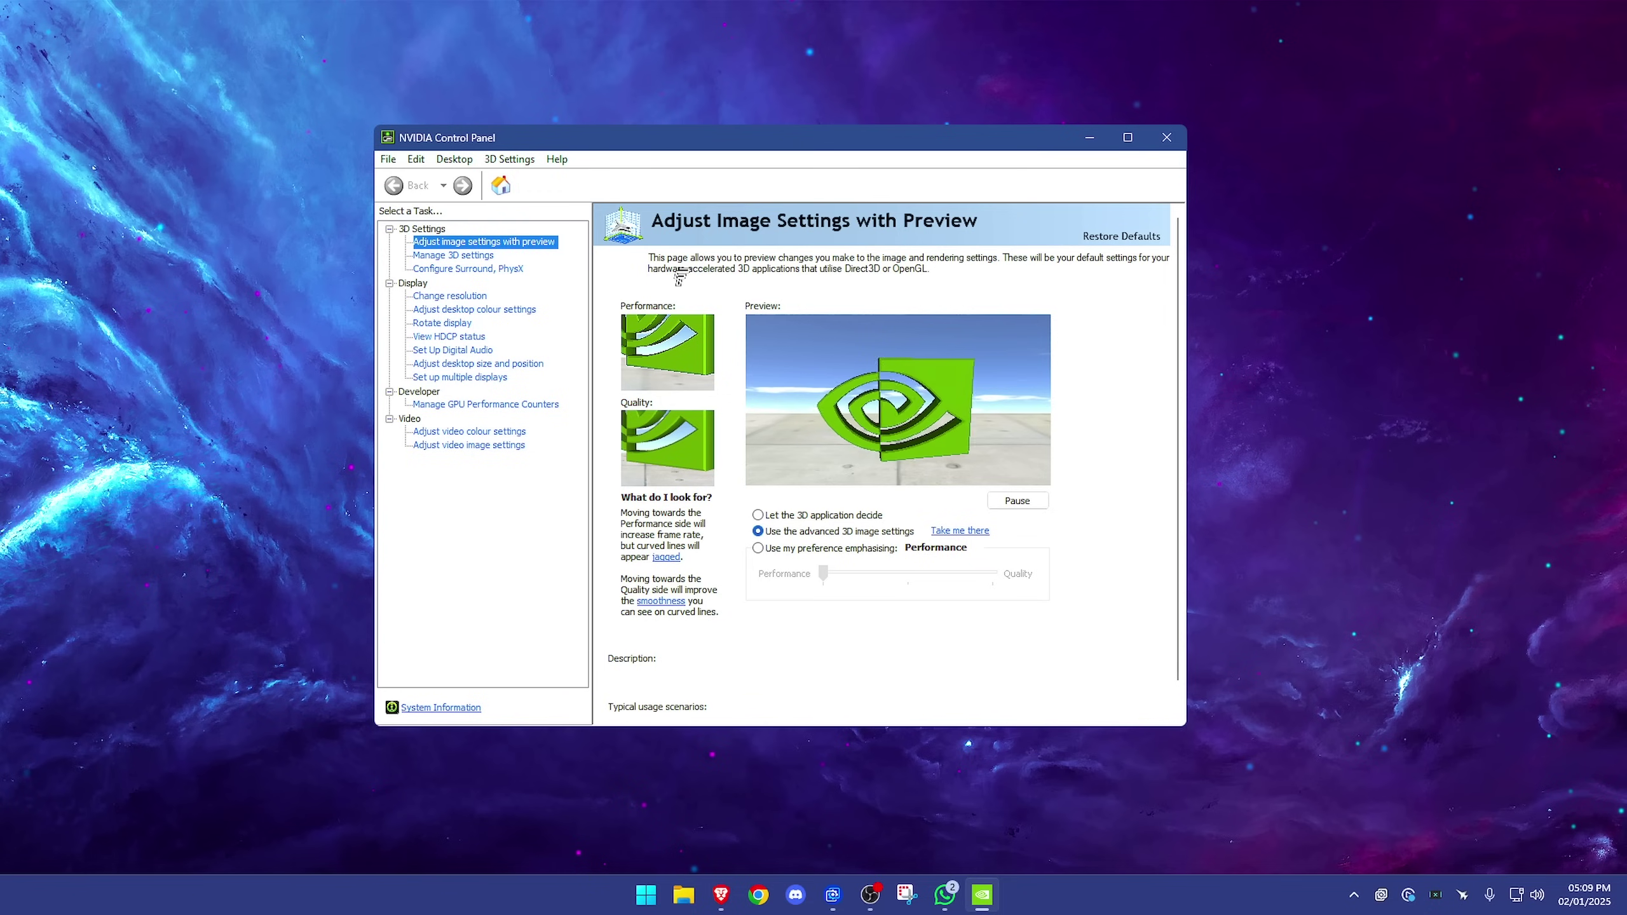
Step: Try the performance-emphasis preference, then return to 'Use the advanced 3D image settings'
click(808, 550)
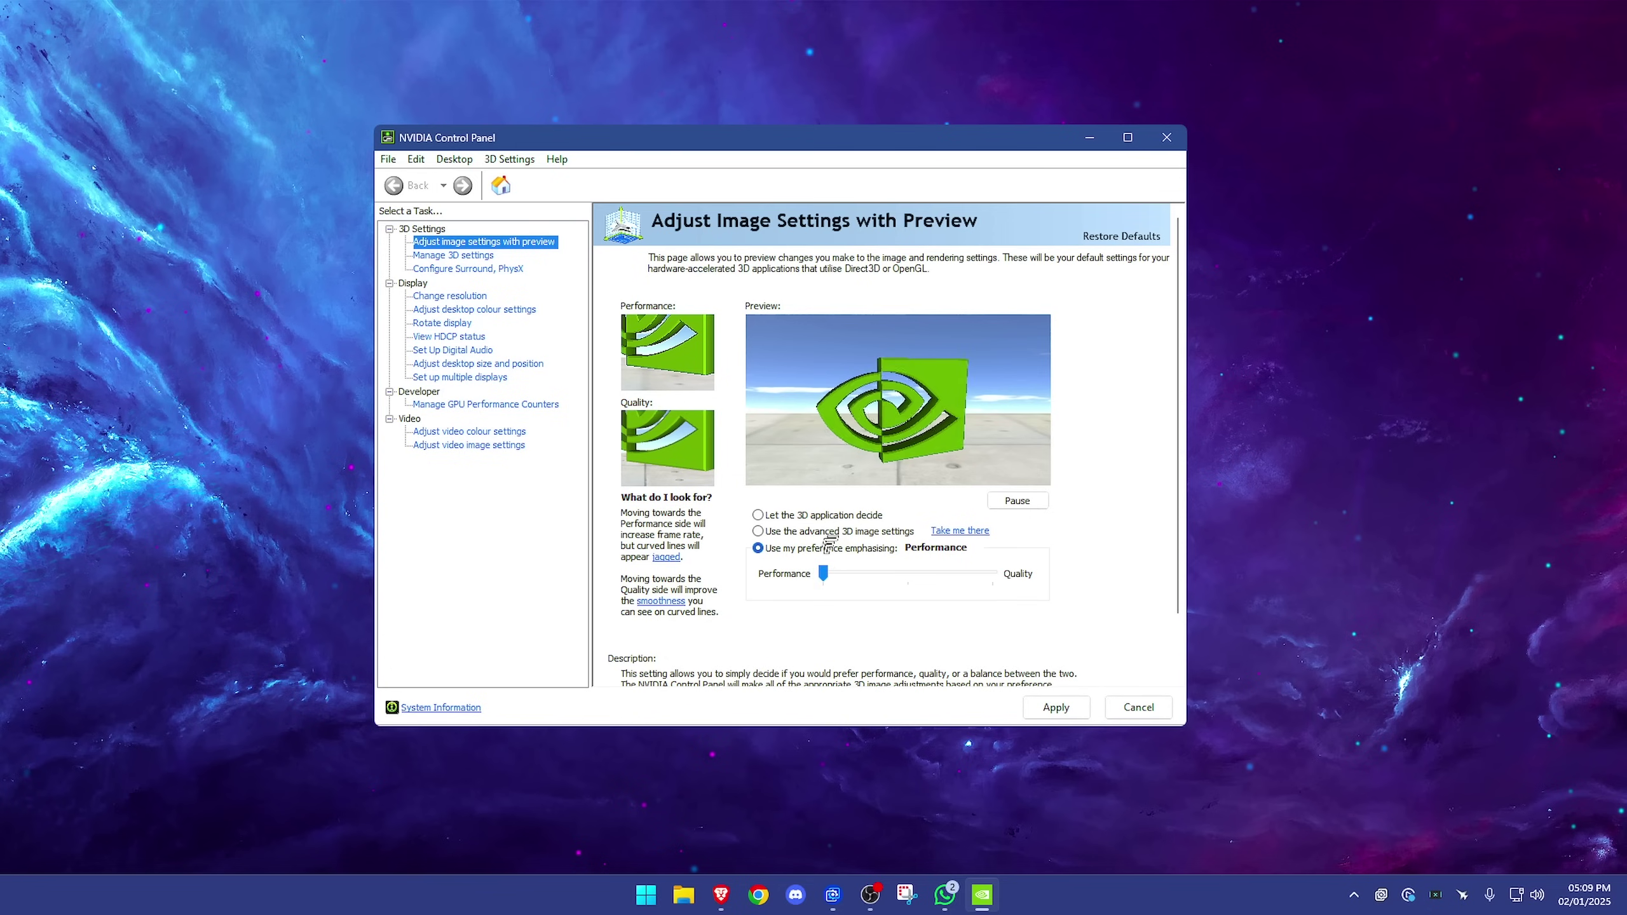
click(783, 533)
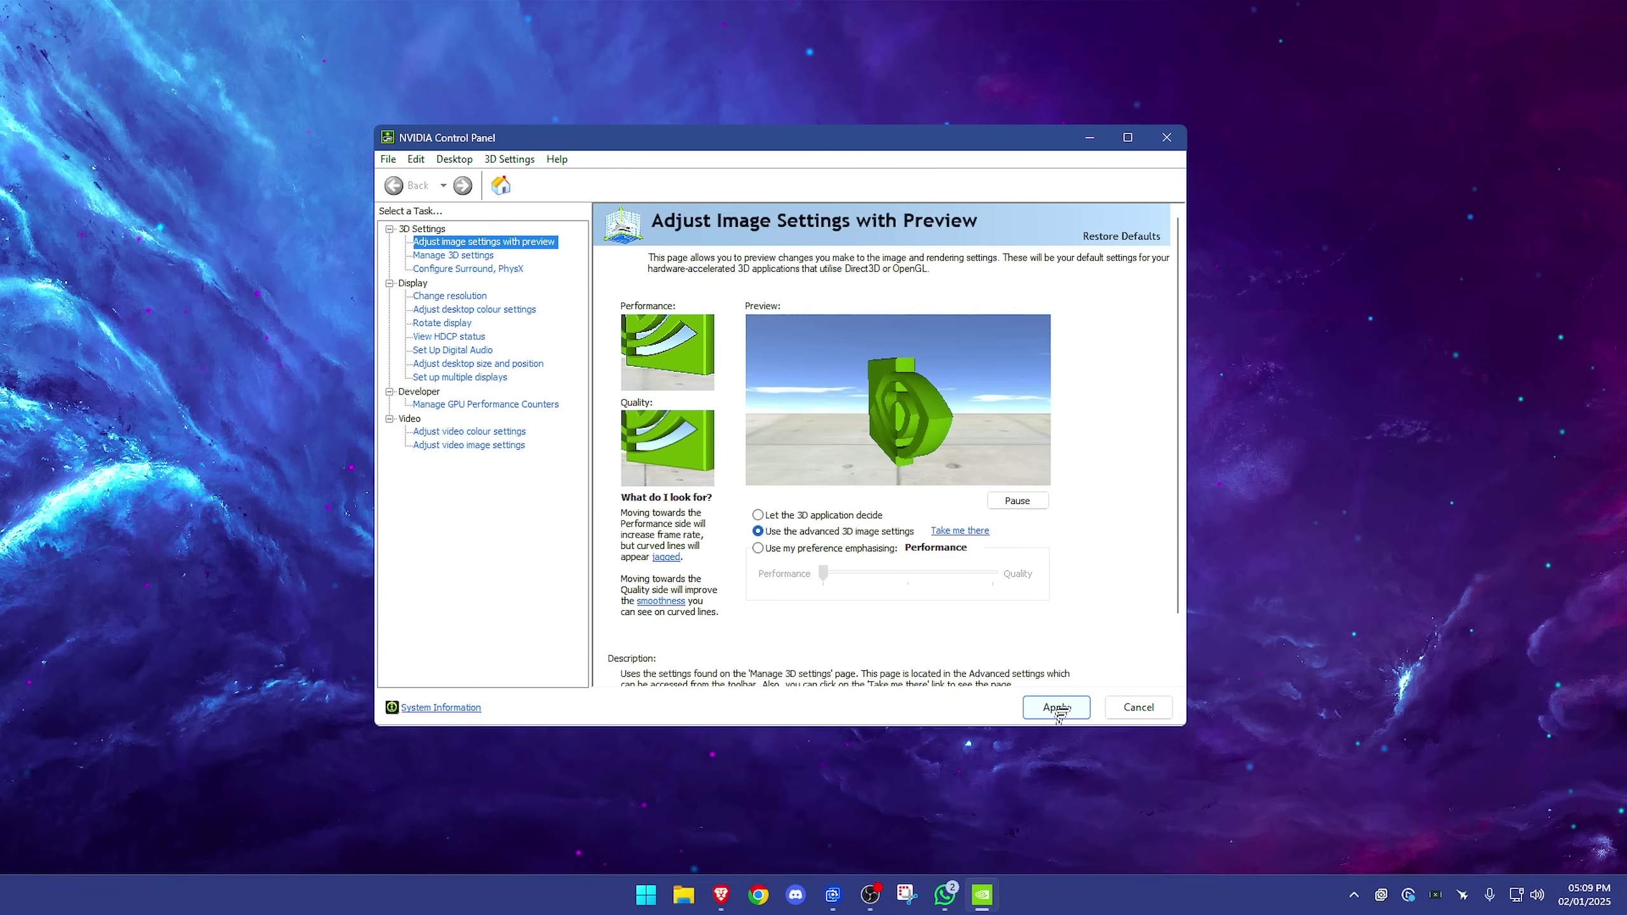
click(454, 256)
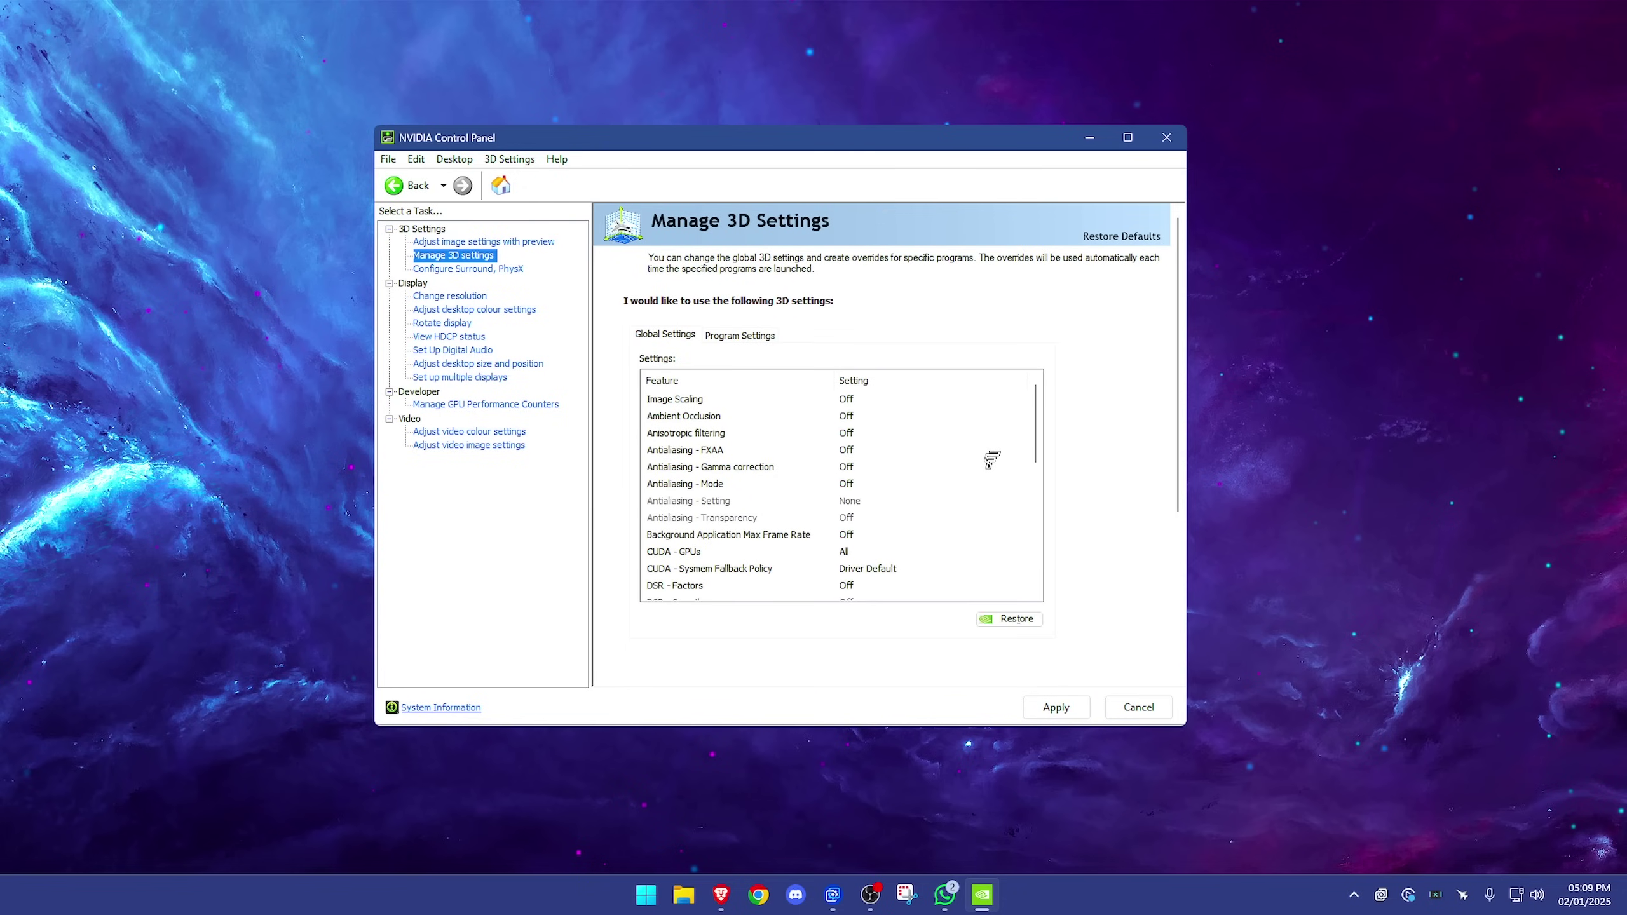
scroll(989, 459, down, 2)
scroll(989, 459, down, 5)
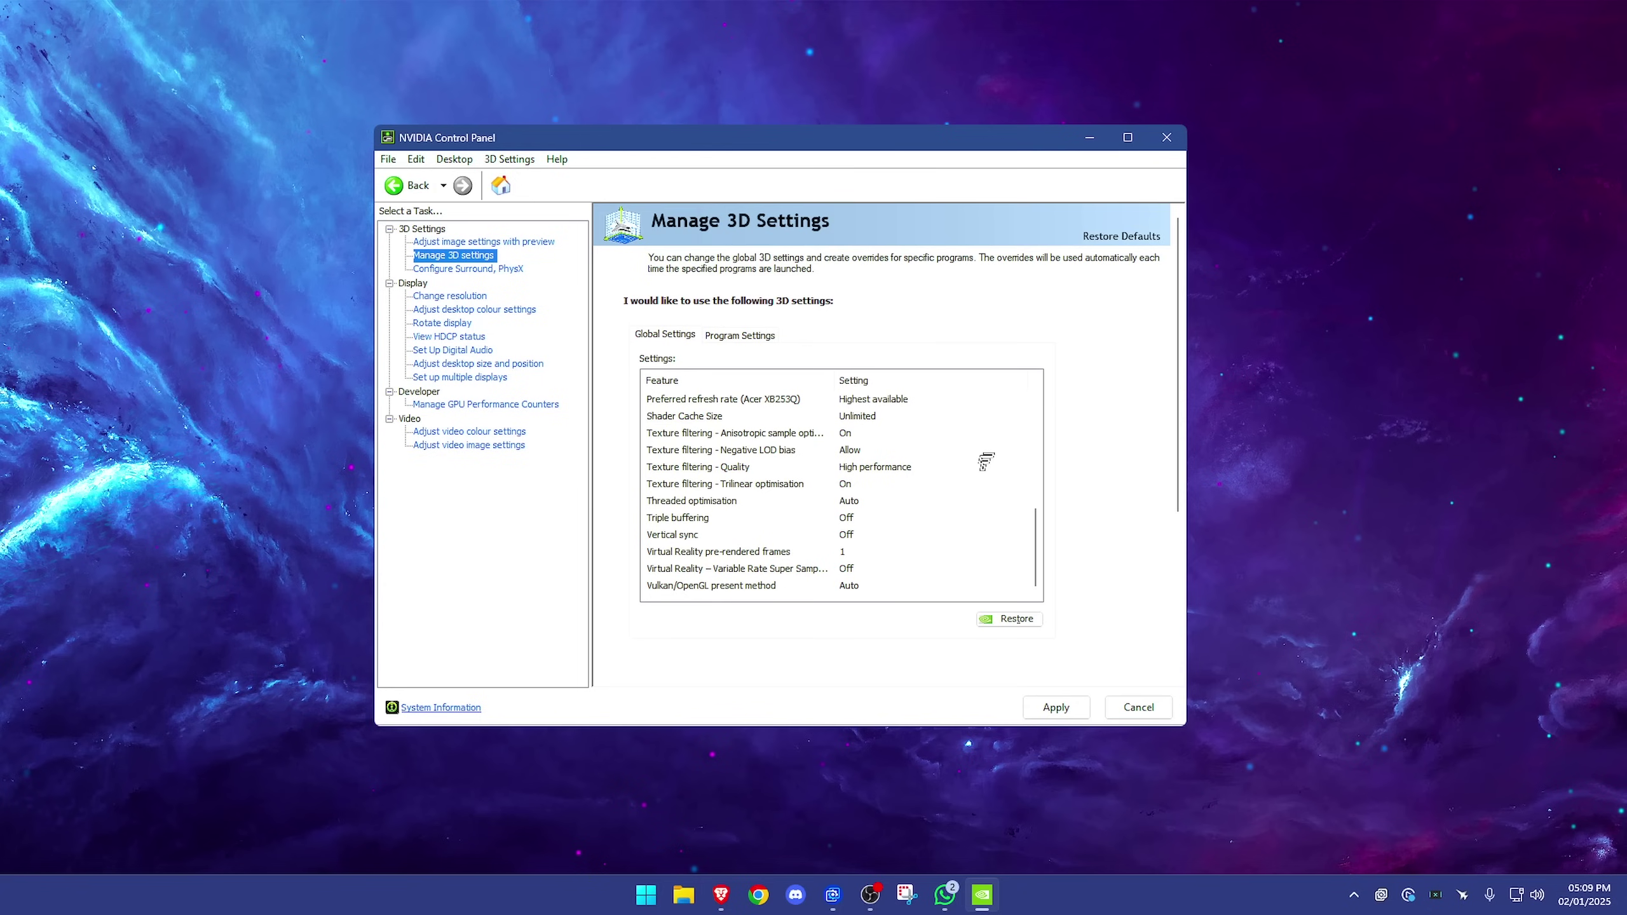
scroll(970, 465, up, 7)
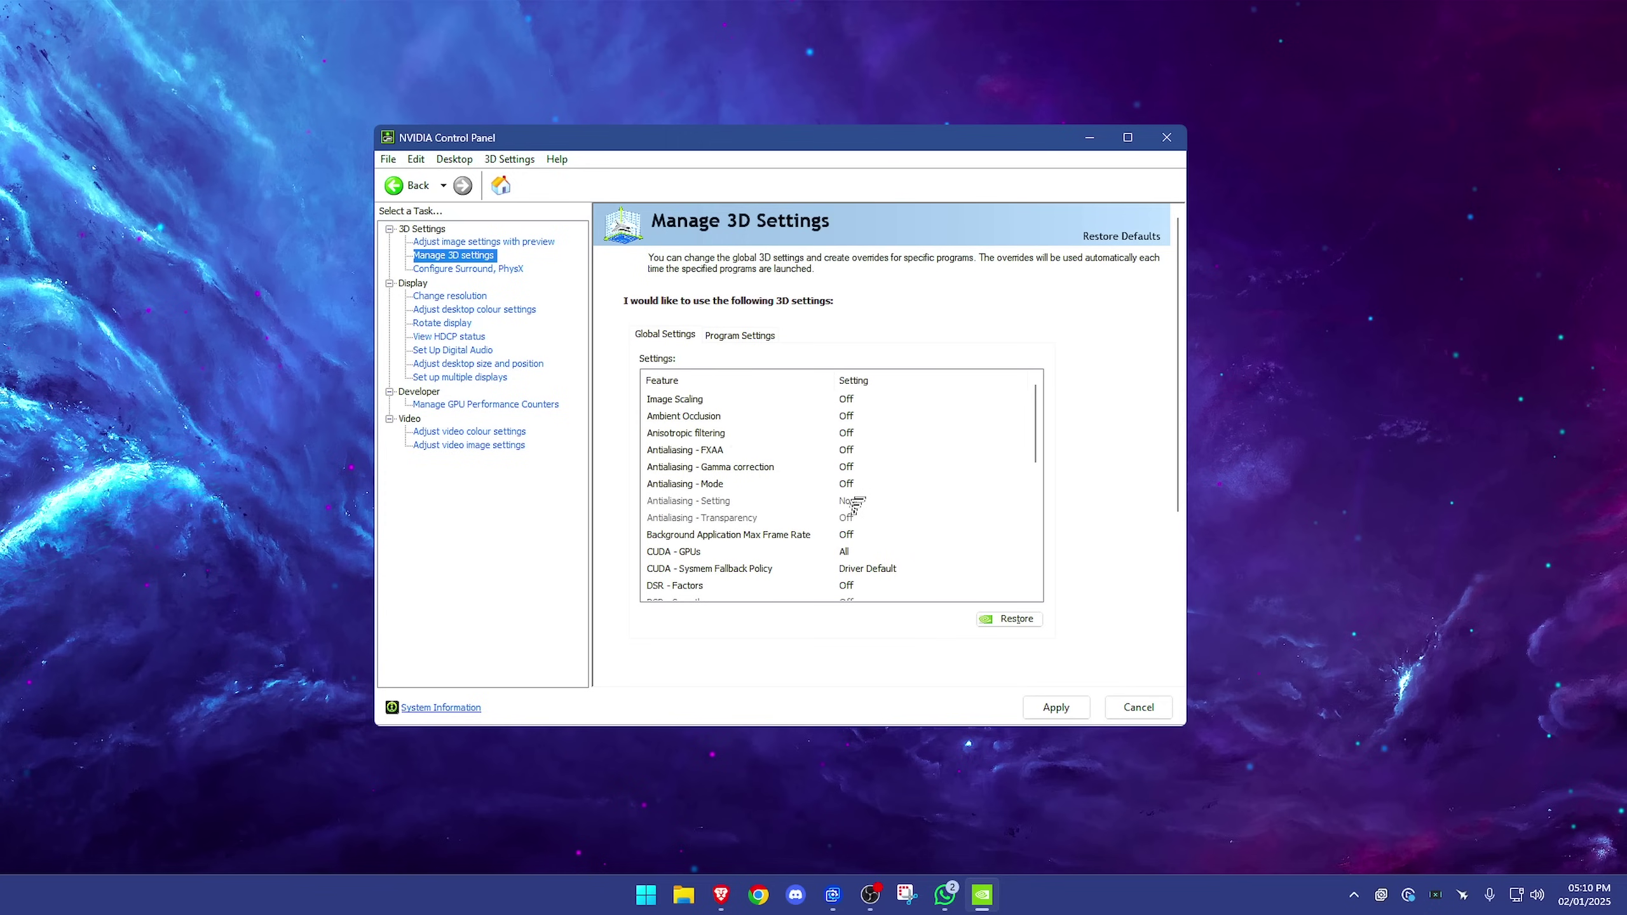
scroll(870, 434, down, 2)
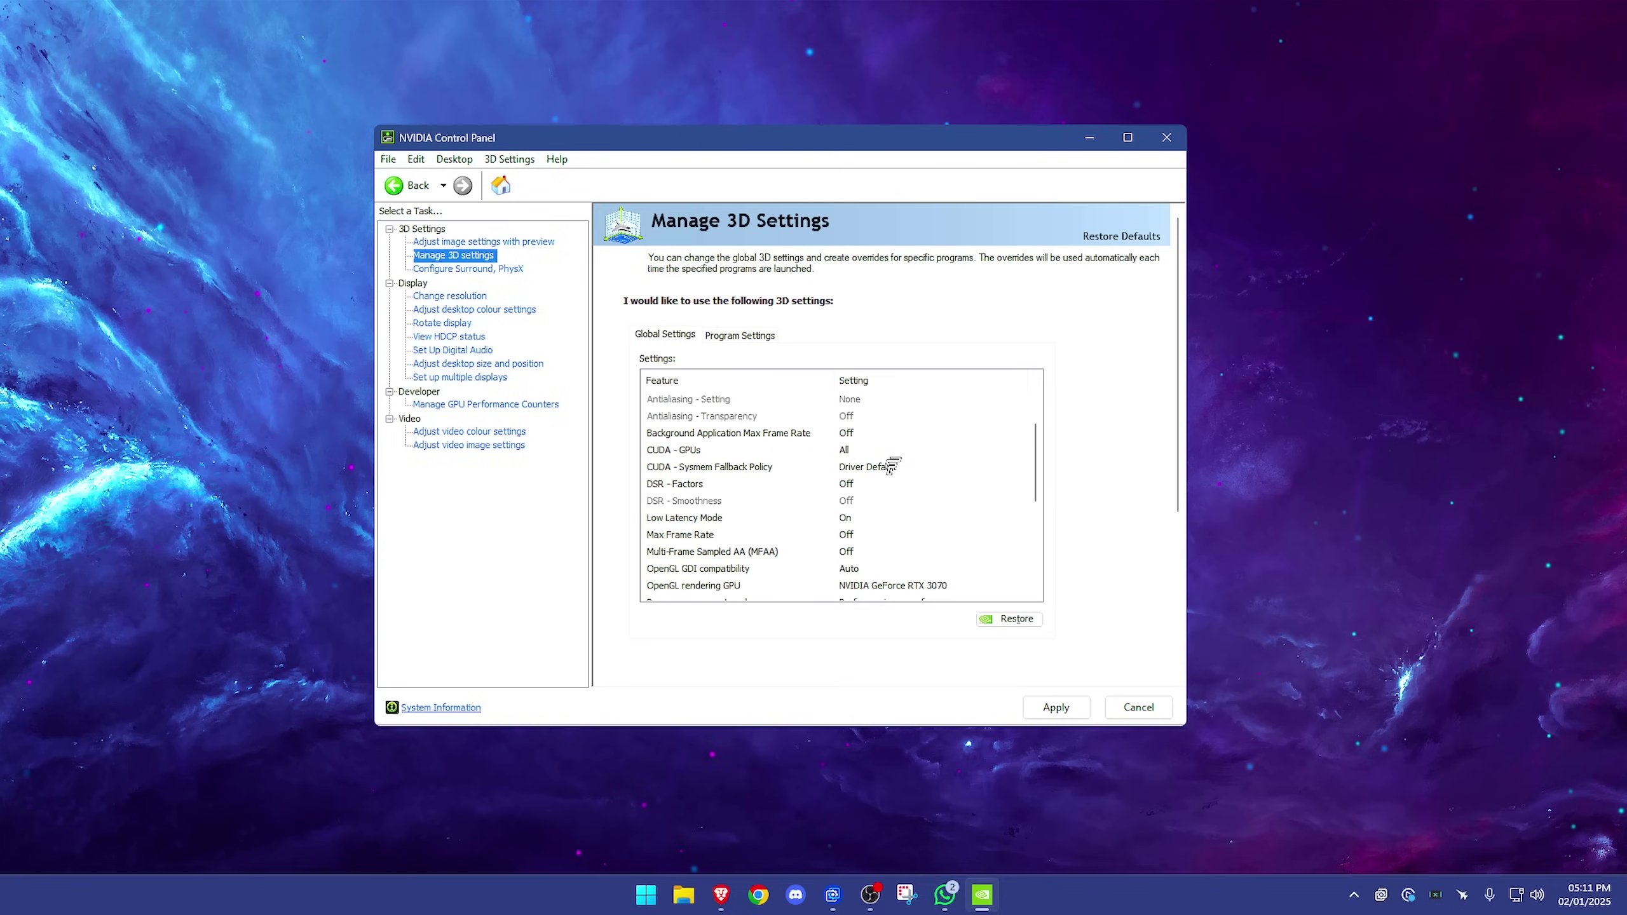
scroll(778, 466, down, 1)
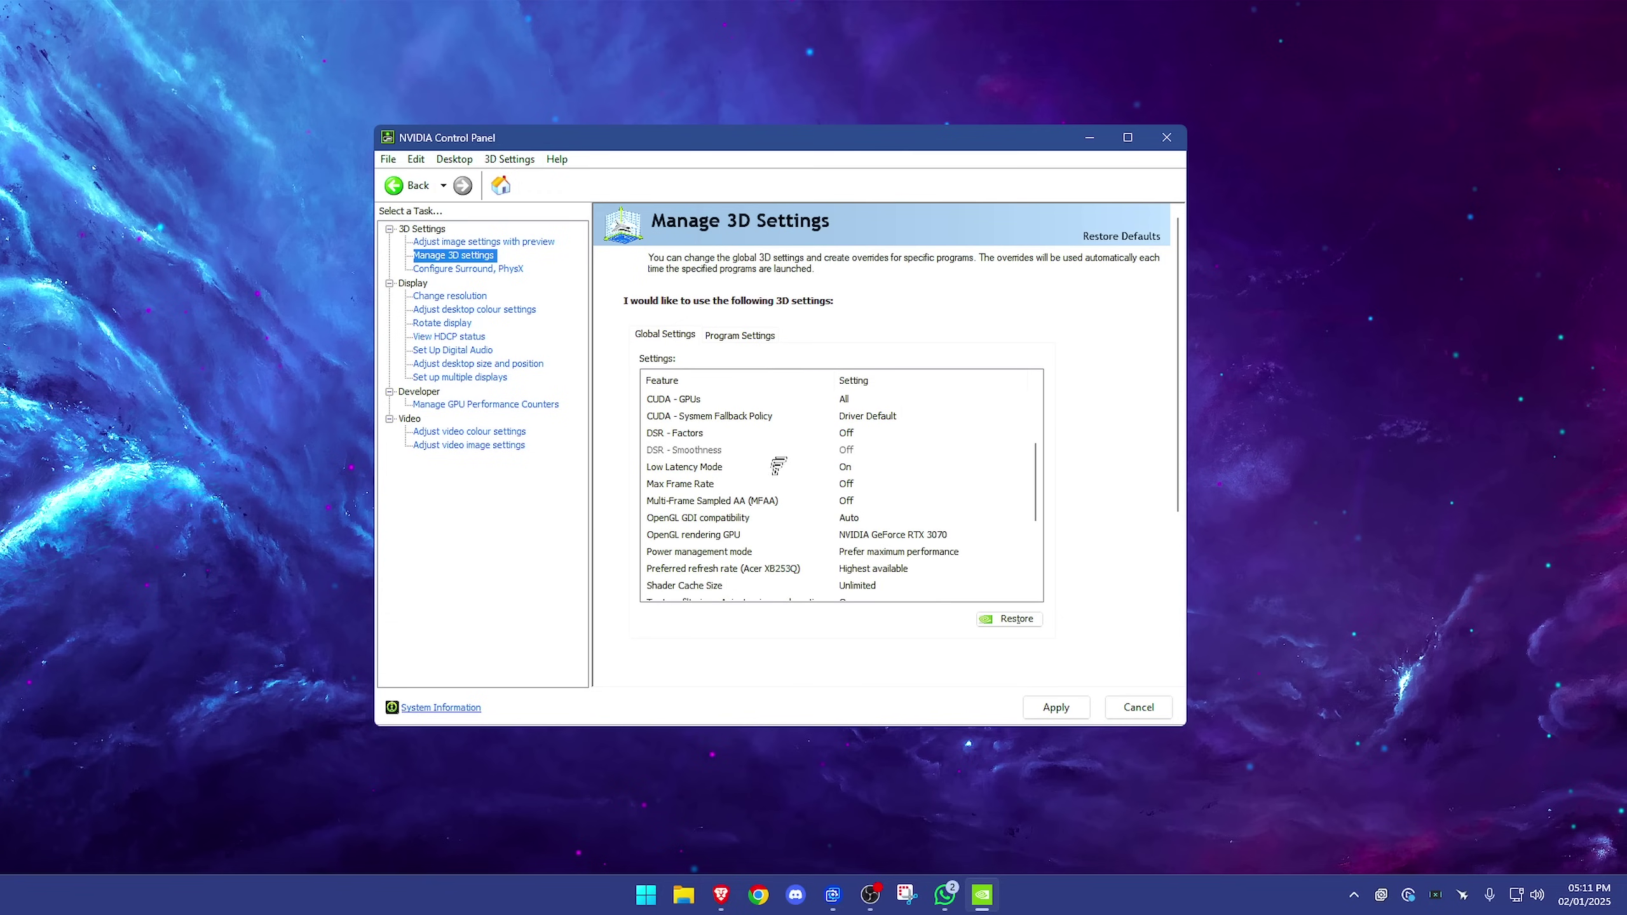
Step: Open the Low Latency Mode choices in the global 3D settings to set it On
click(852, 467)
click(852, 467)
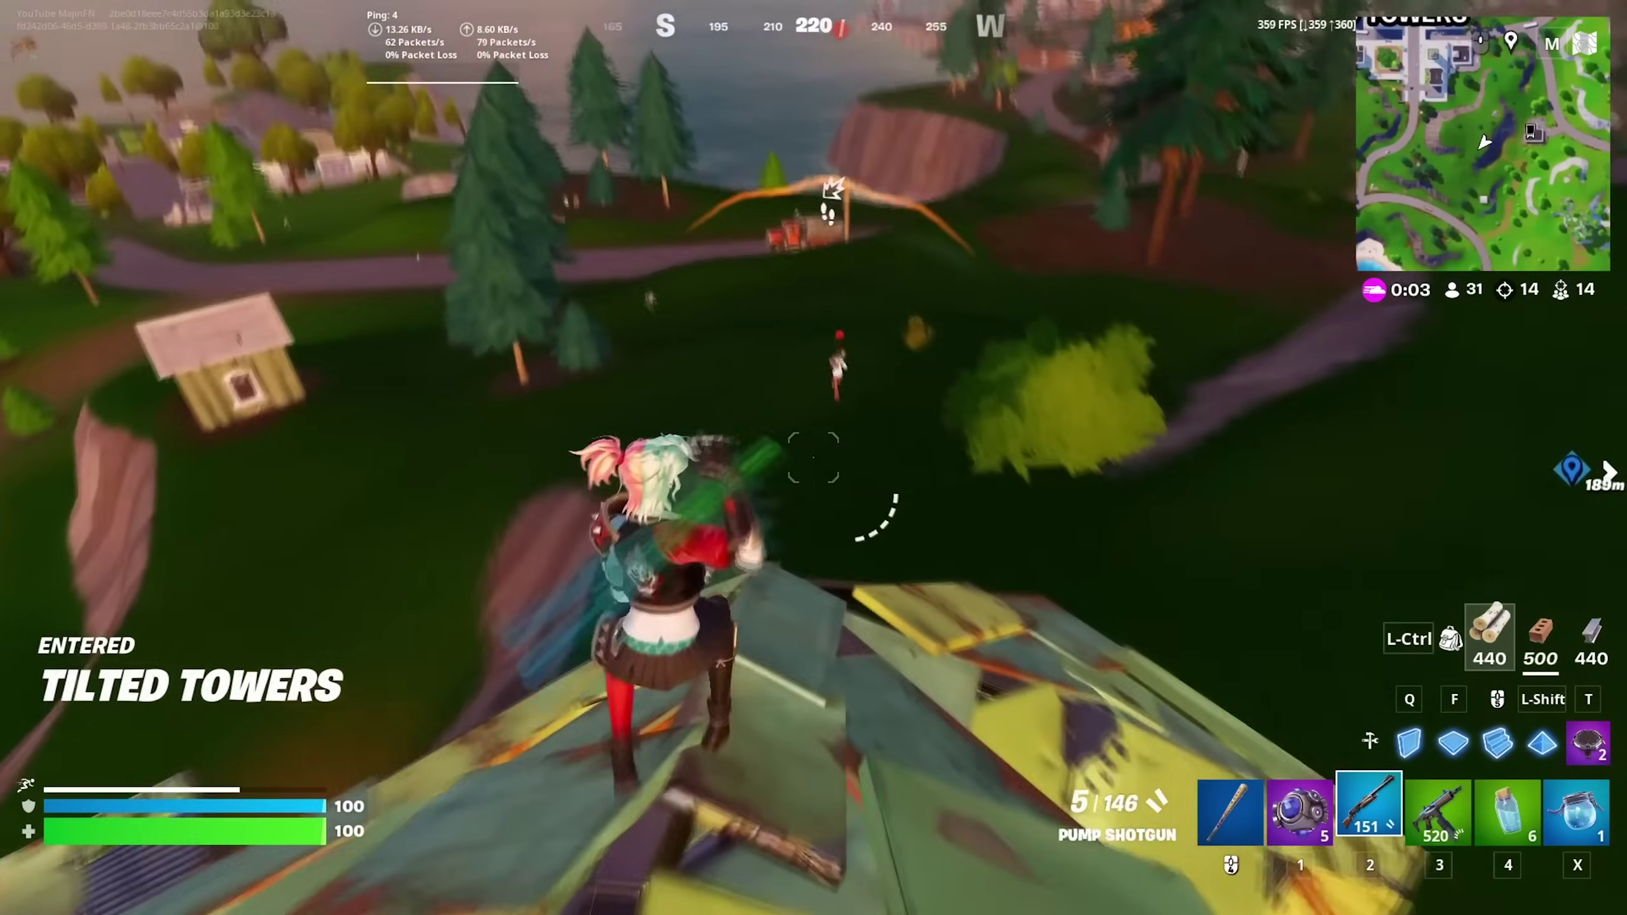
Step: Place a wooden wall in Fortnite at Tilted Towers
key(q)
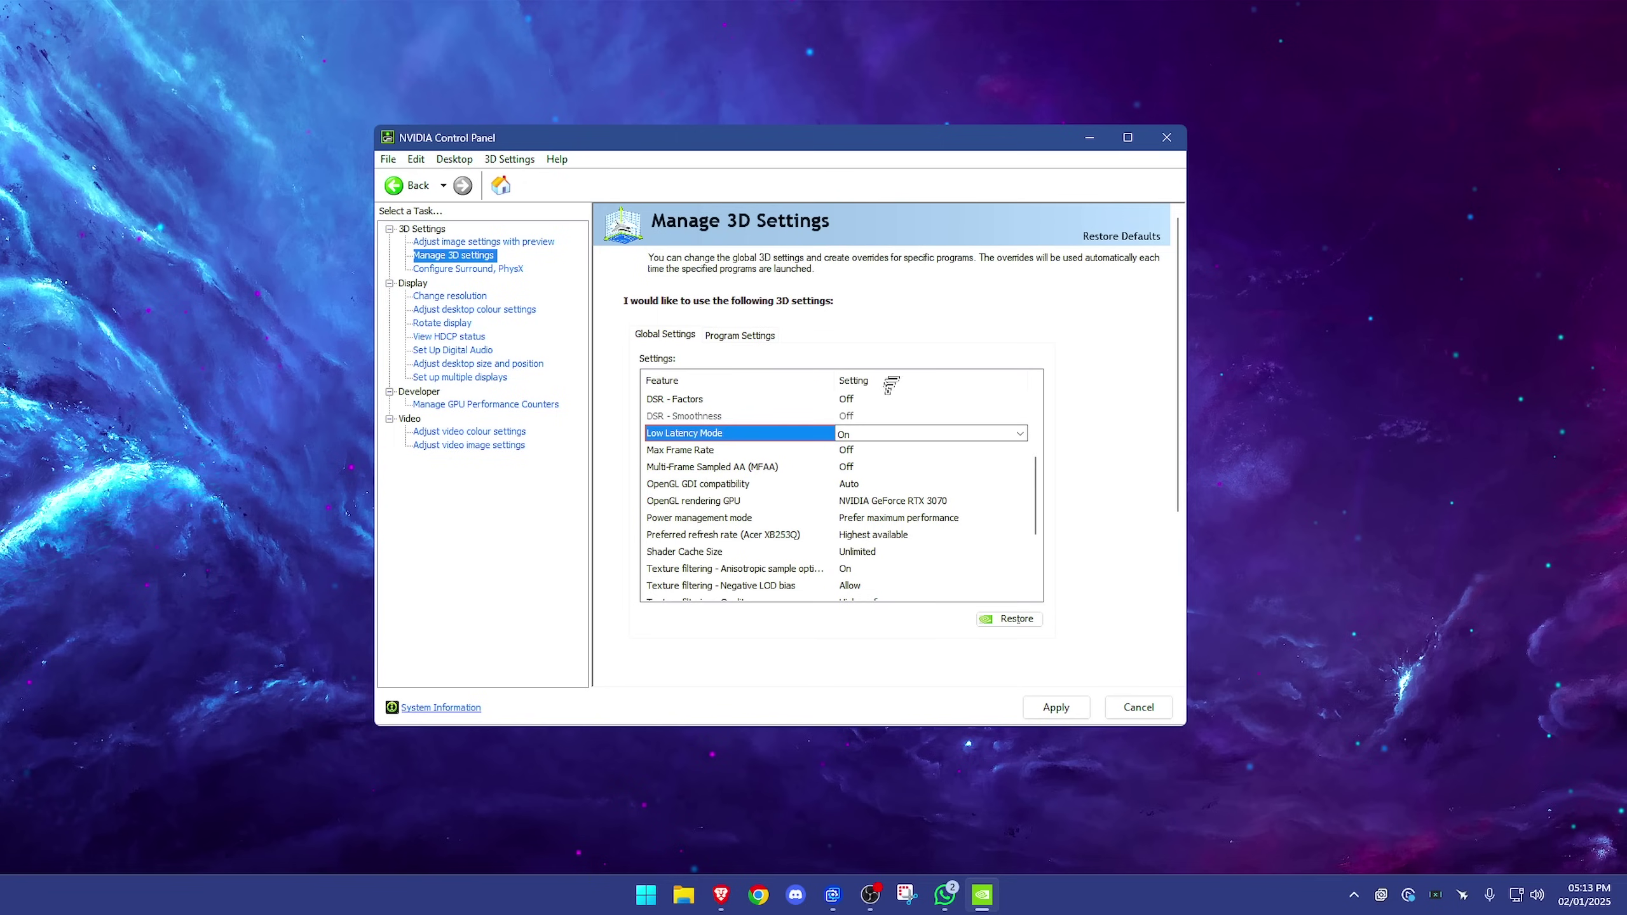
Step: Set the OpenGL rendering GPU to NVIDIA GeForce RTX 3070
scroll(776, 436, down, 1)
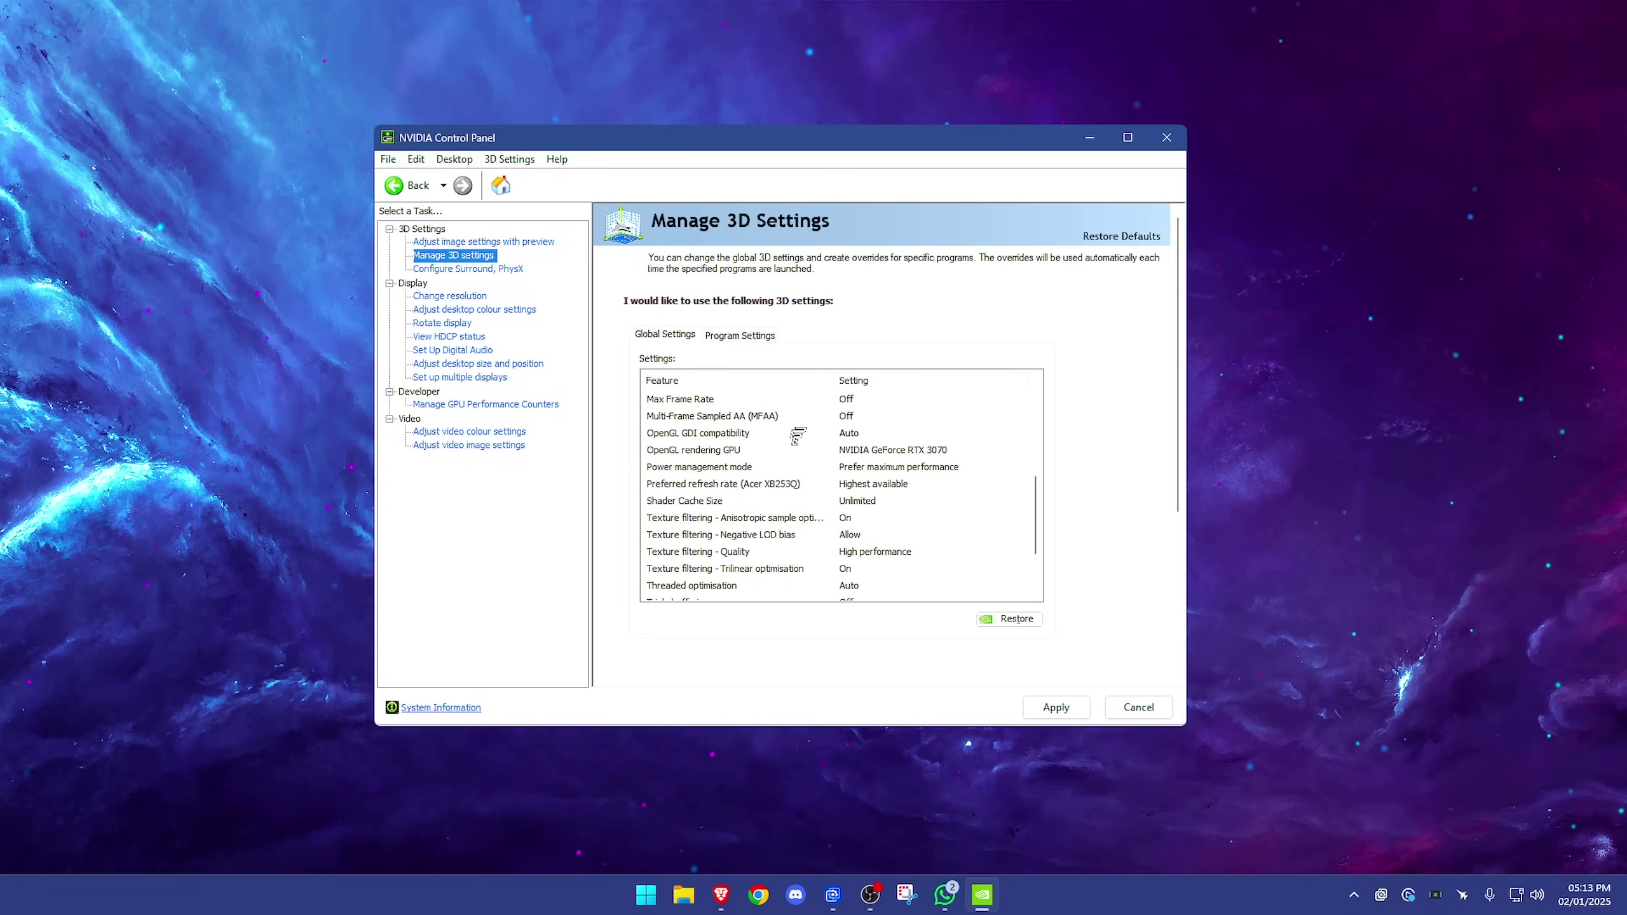
click(902, 452)
click(903, 453)
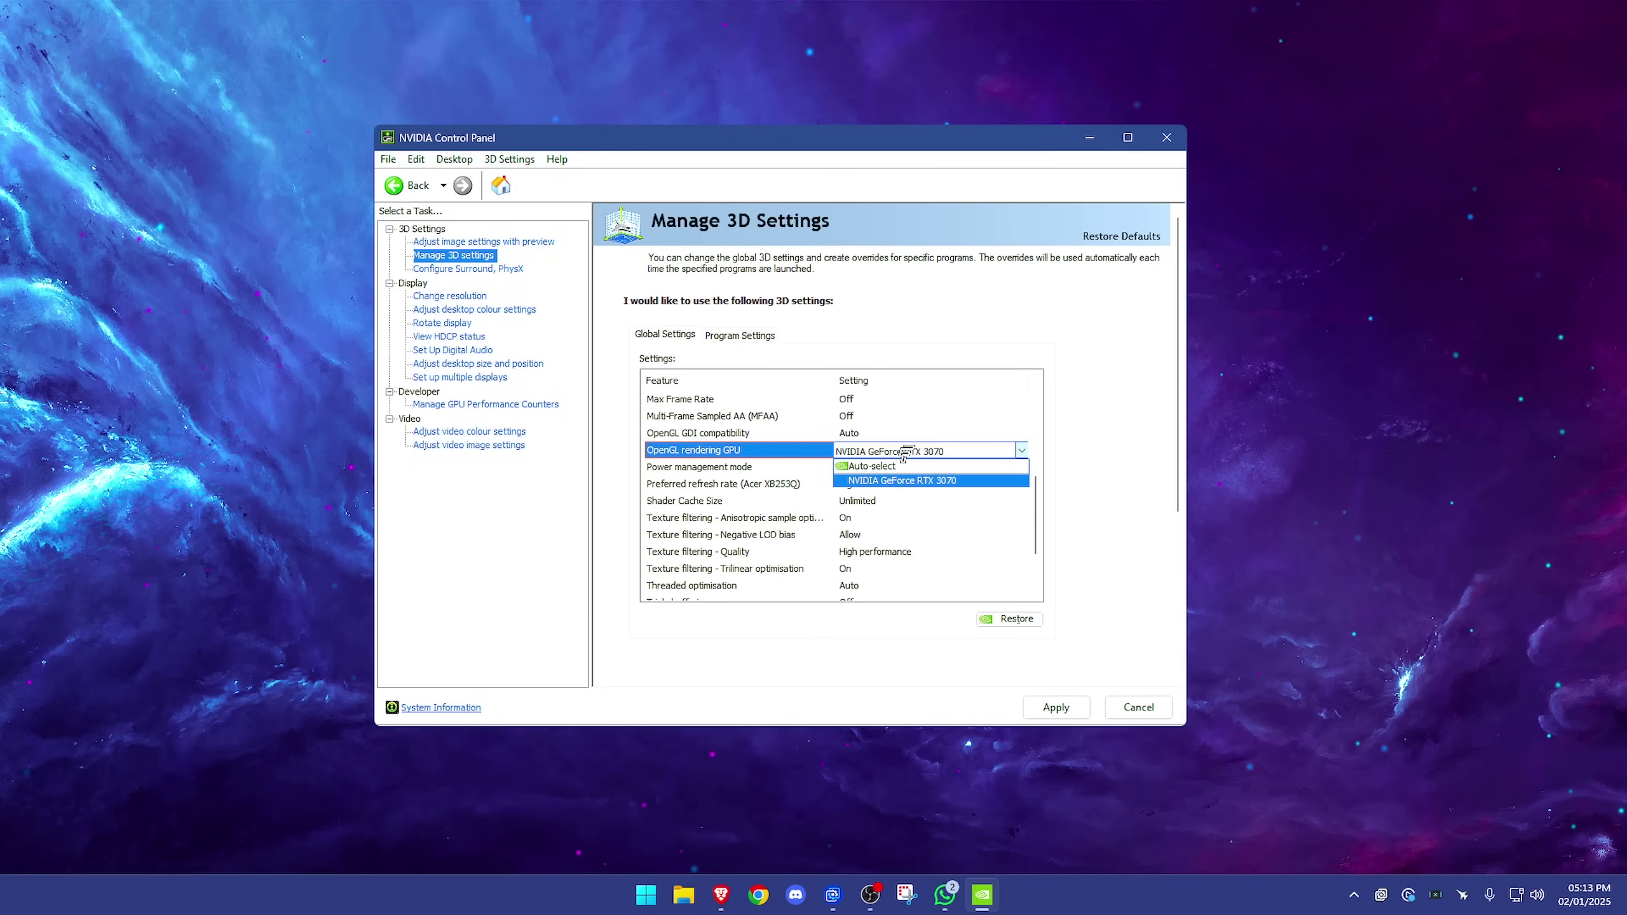
click(903, 452)
click(903, 453)
click(904, 453)
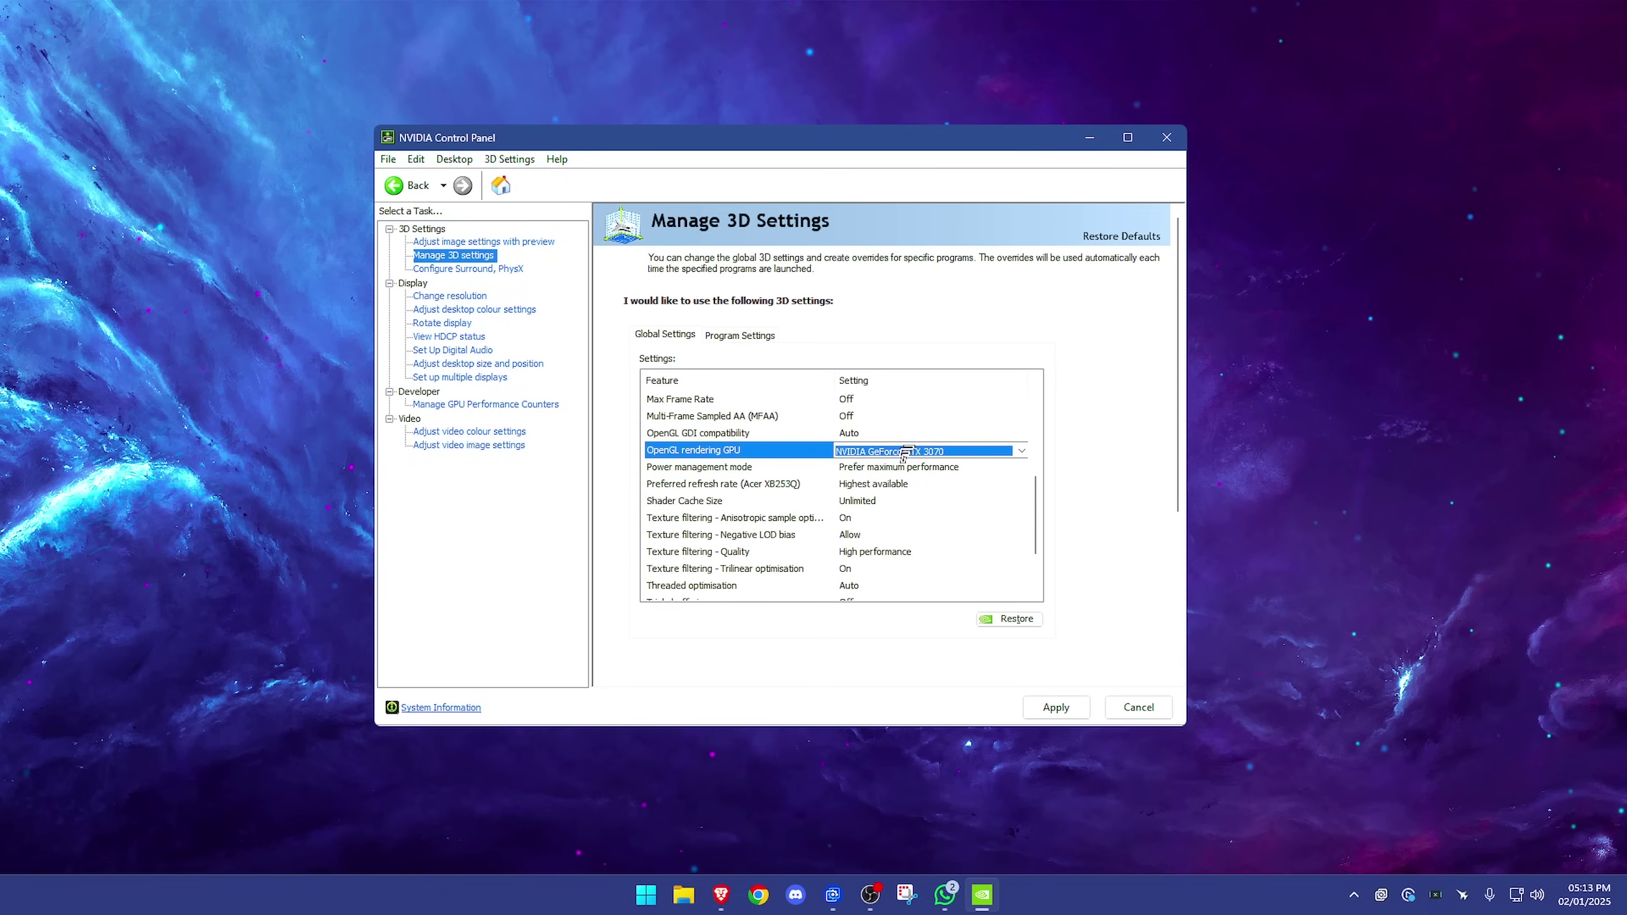
click(903, 453)
click(903, 453)
Step: Keep Power management at Prefer maximum performance and refresh rate at Highest available
click(893, 469)
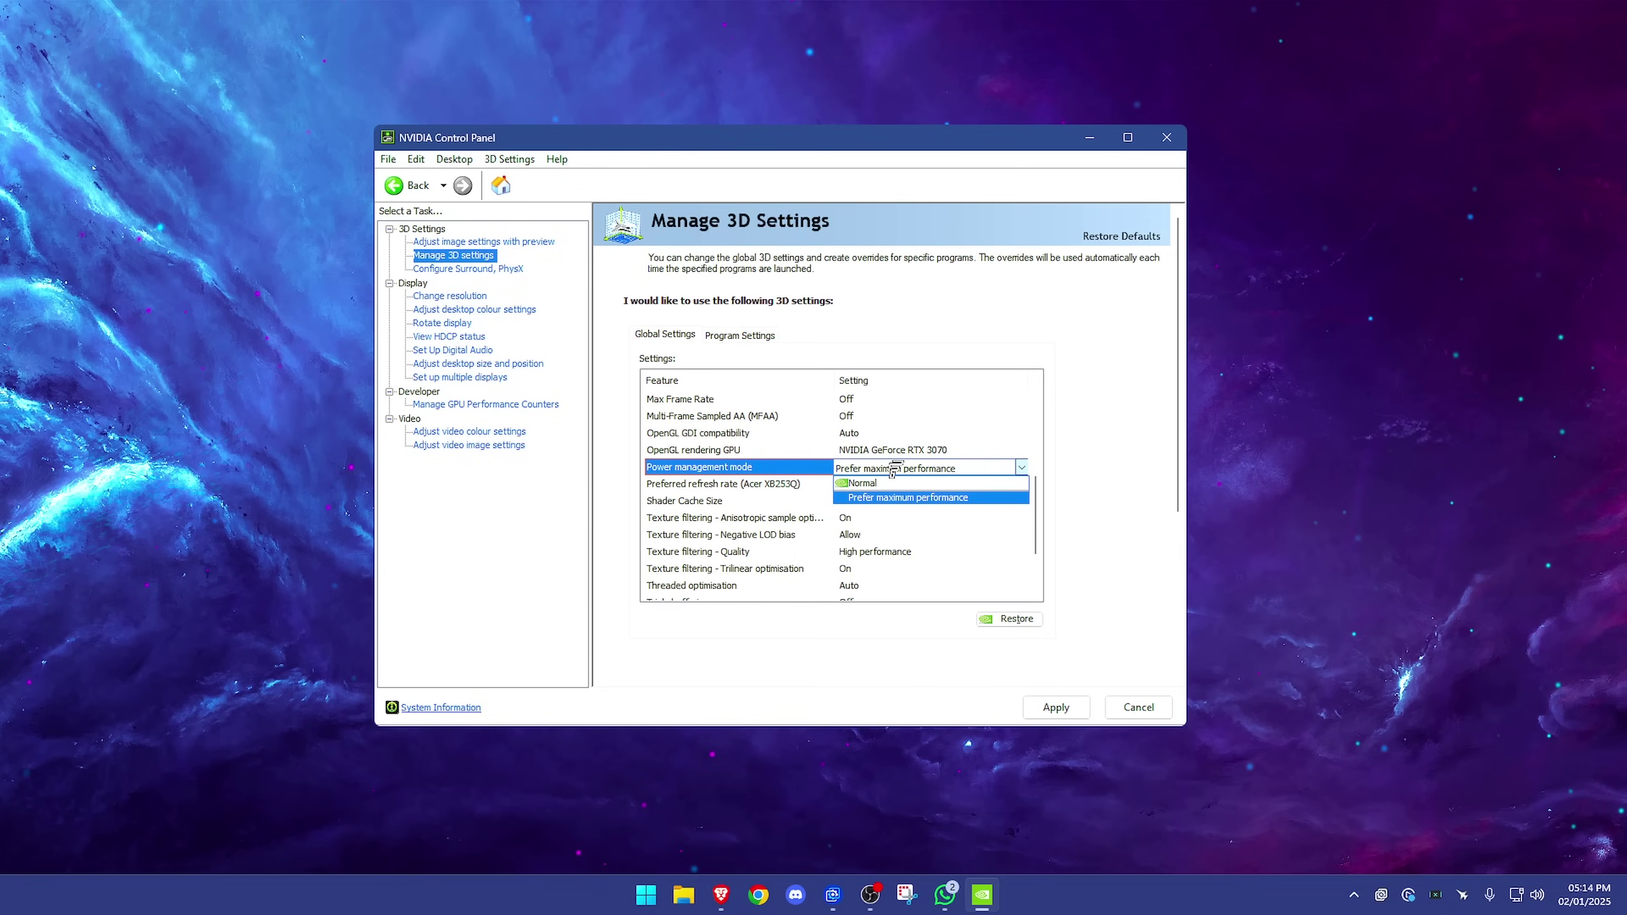
click(893, 471)
click(869, 485)
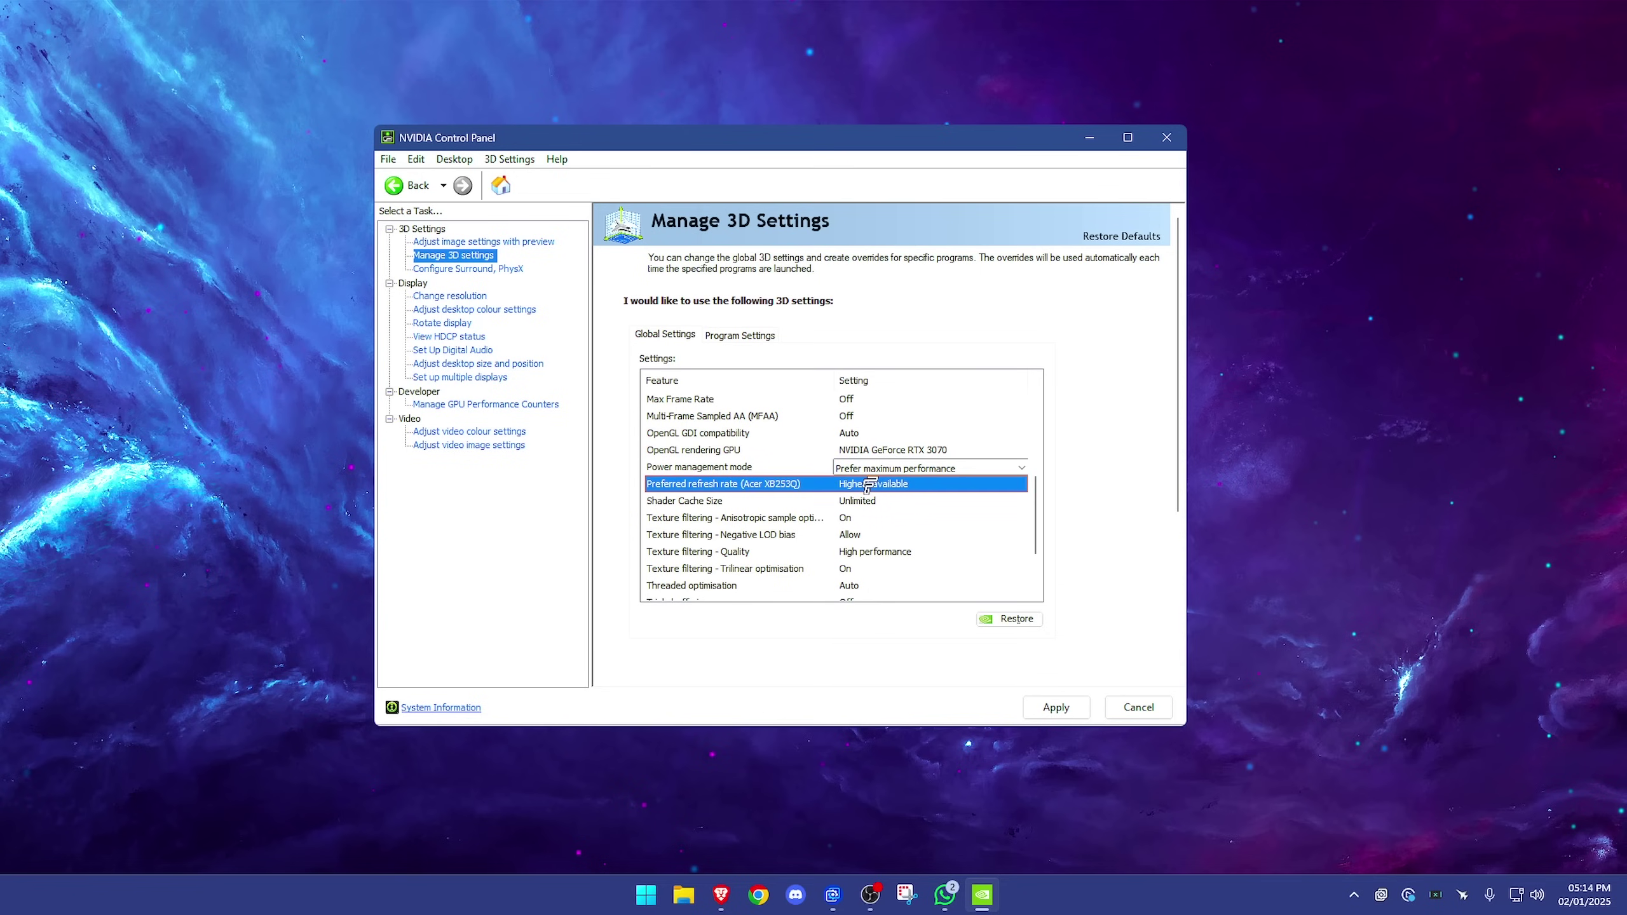
click(868, 485)
click(910, 486)
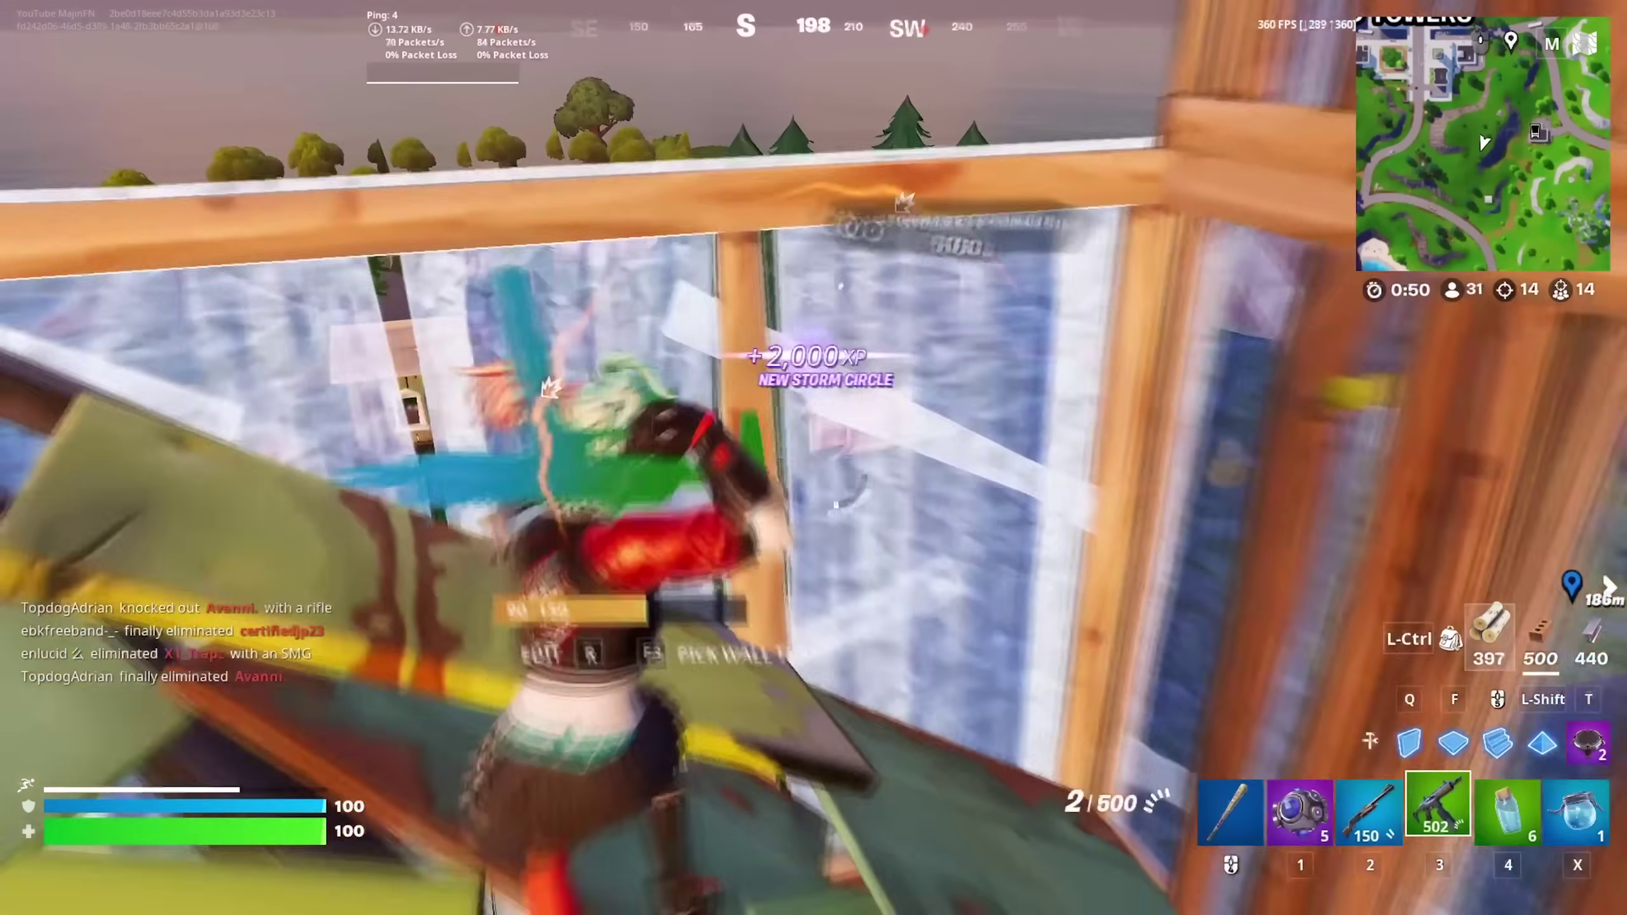
Step: Reload the Twin Mag SMG, switch to the pump shotgun and reload it
key(r)
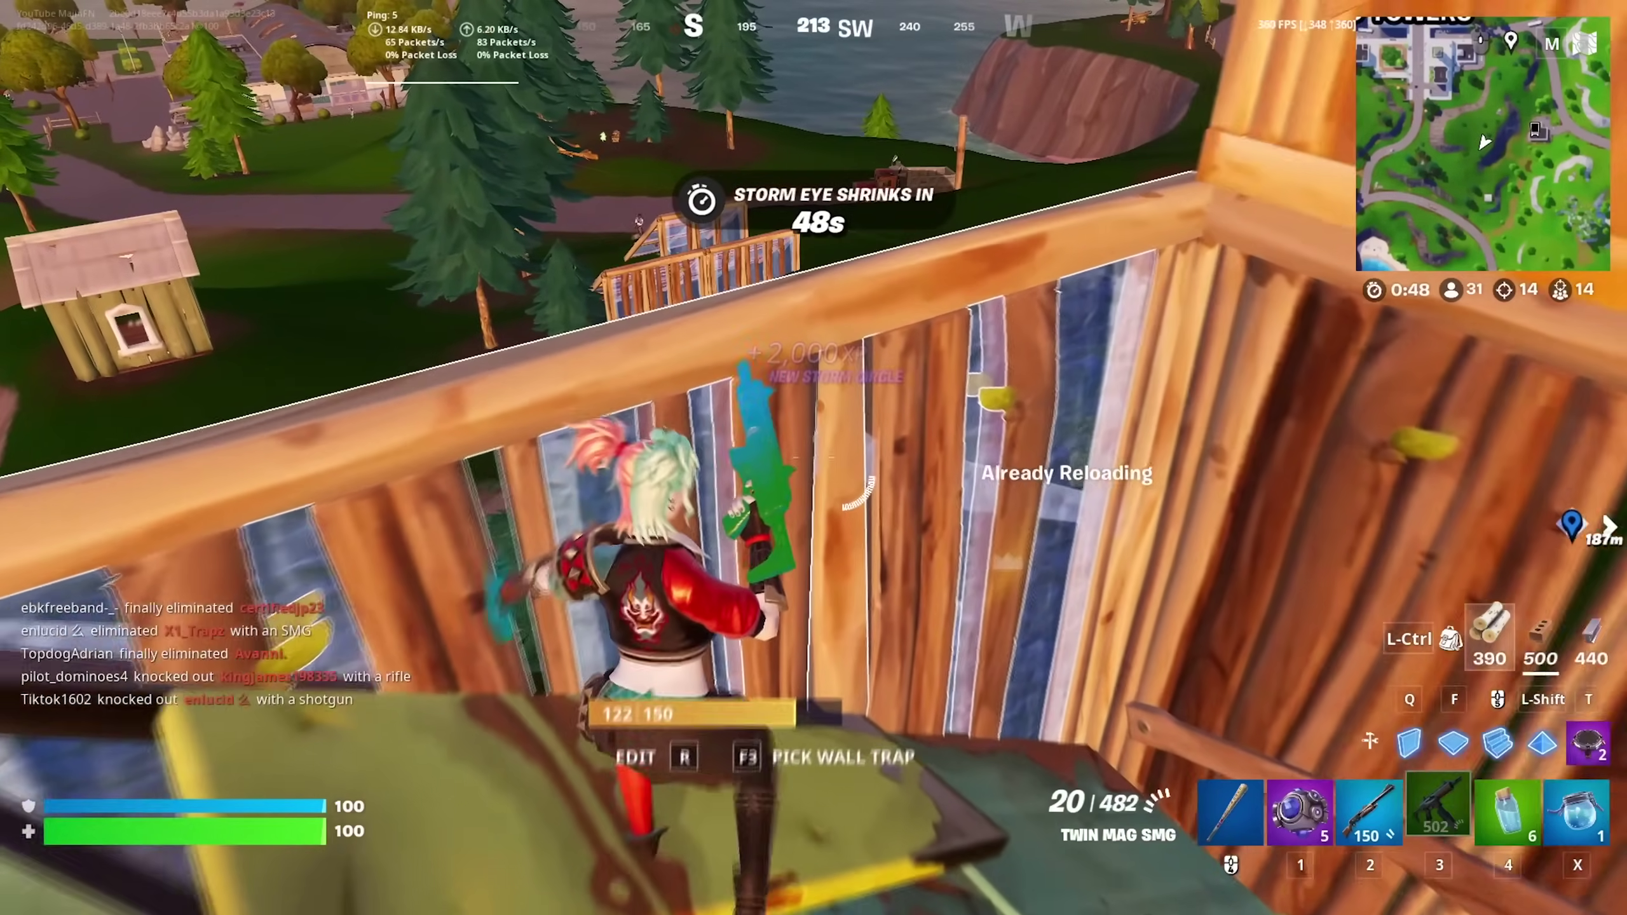
key(q)
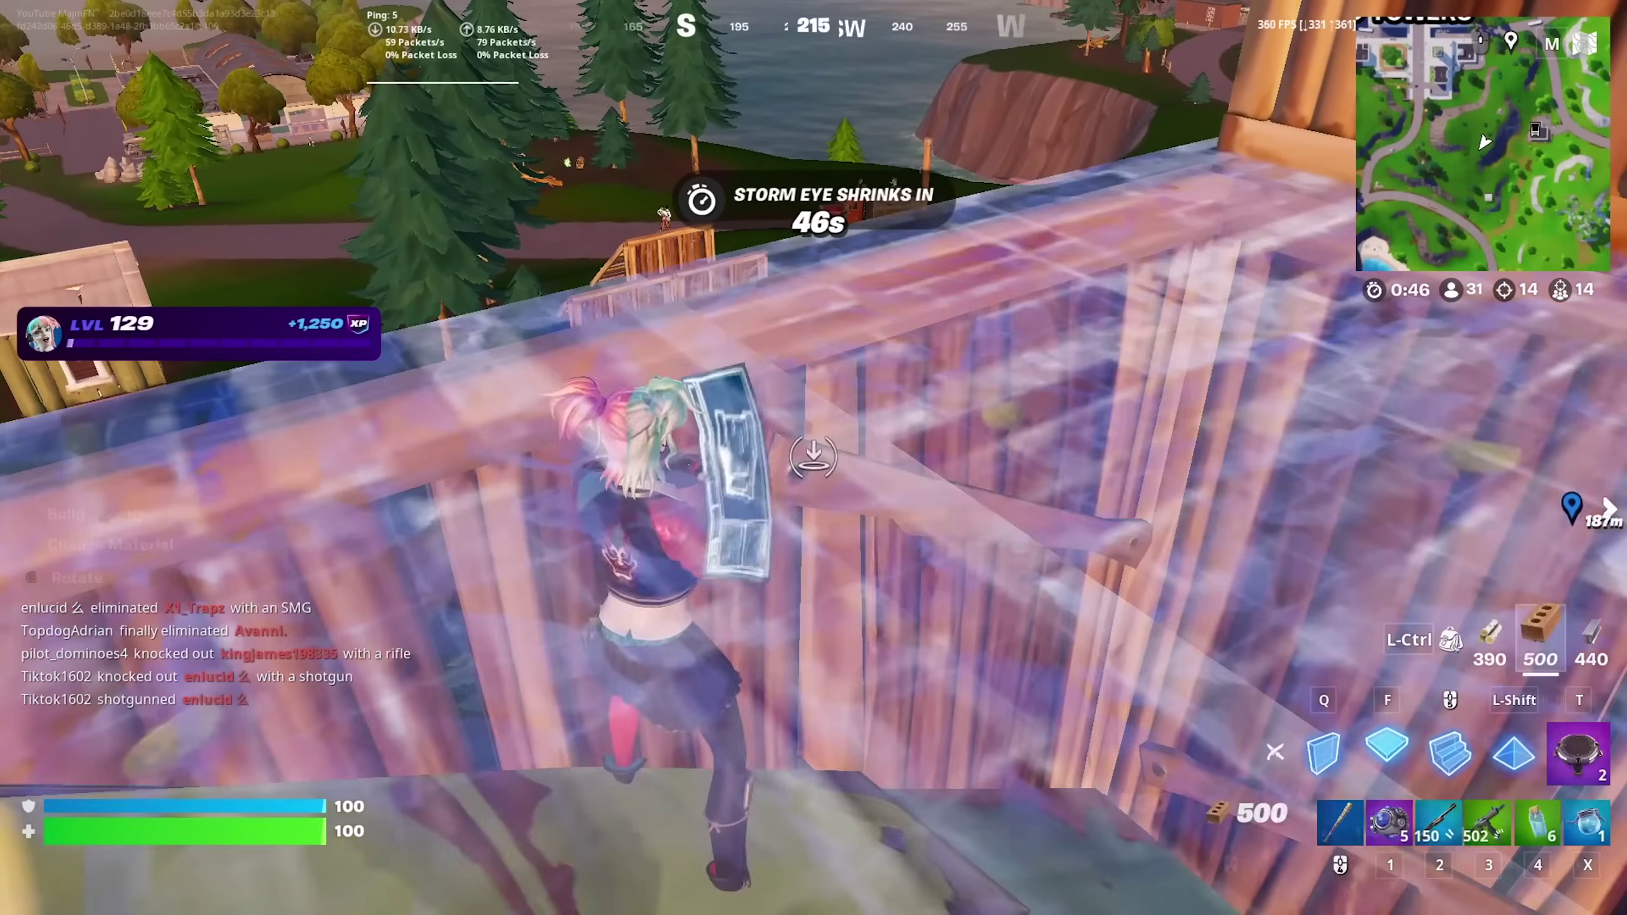
key(2)
key(r)
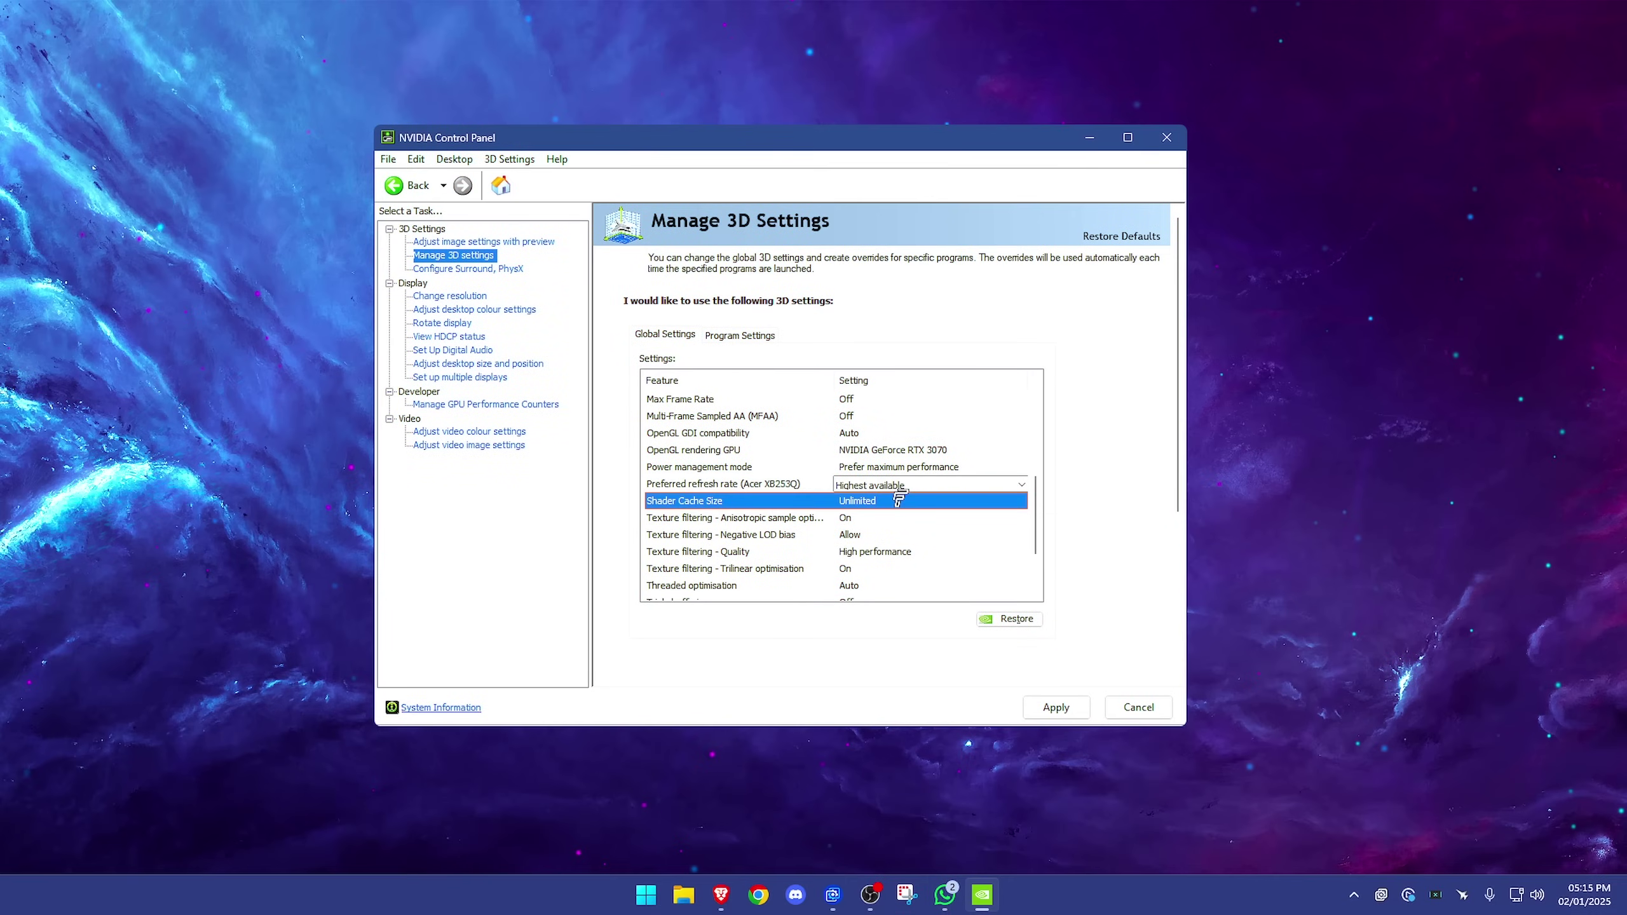
Step: Confirm the Shader Cache Size dropdown stays at Unlimited
click(897, 500)
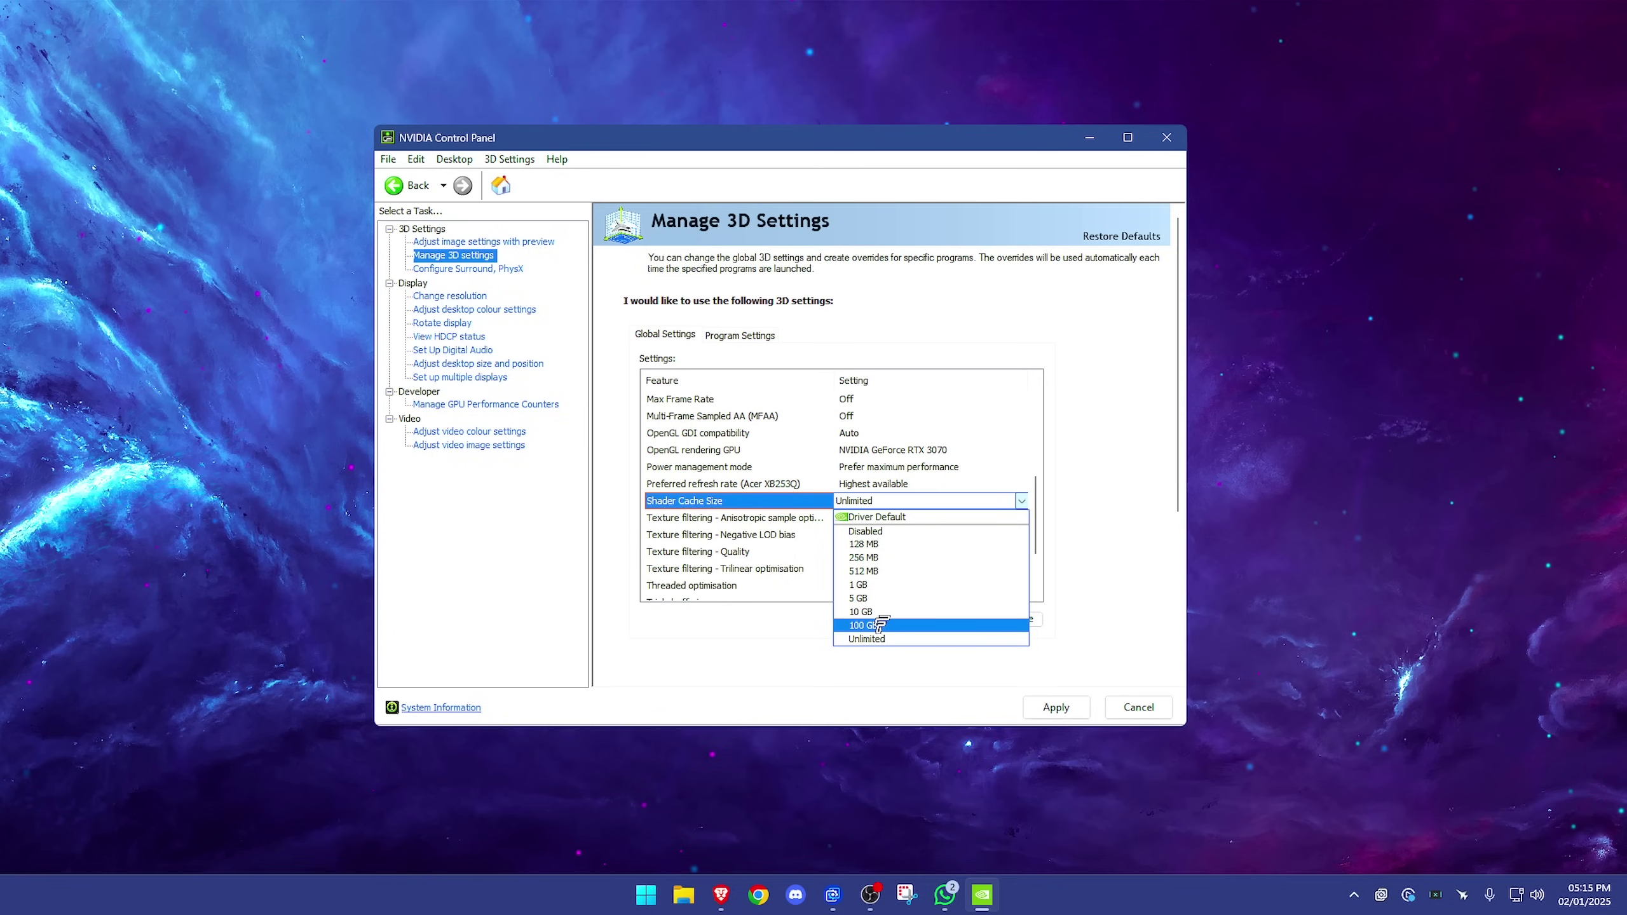
click(907, 502)
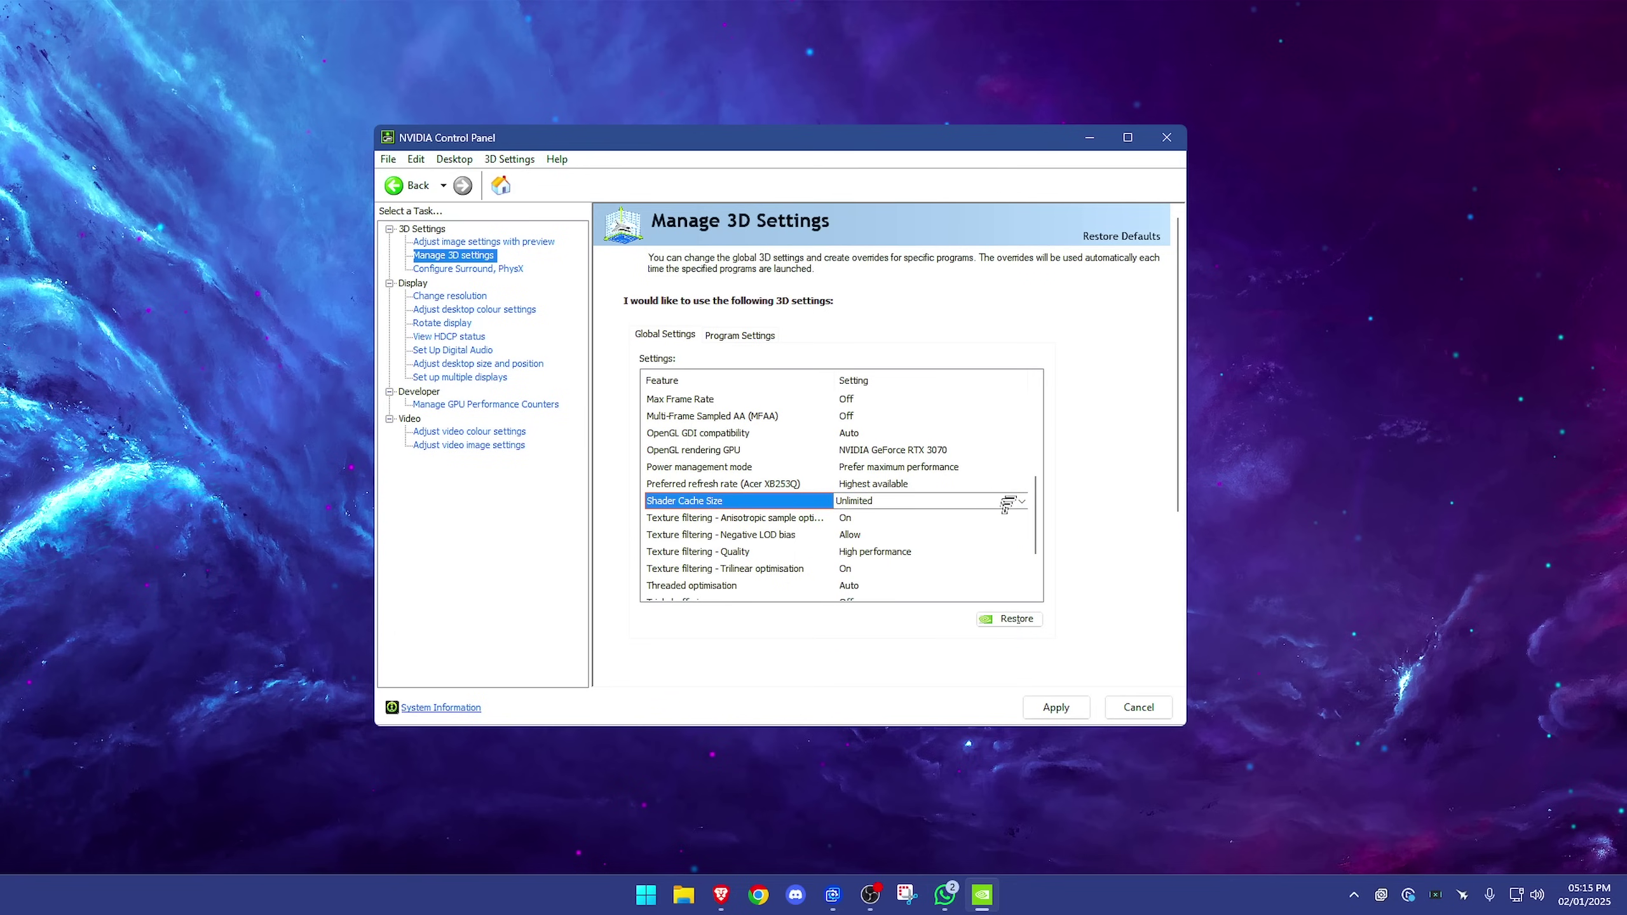
drag(1037, 508, 1037, 520)
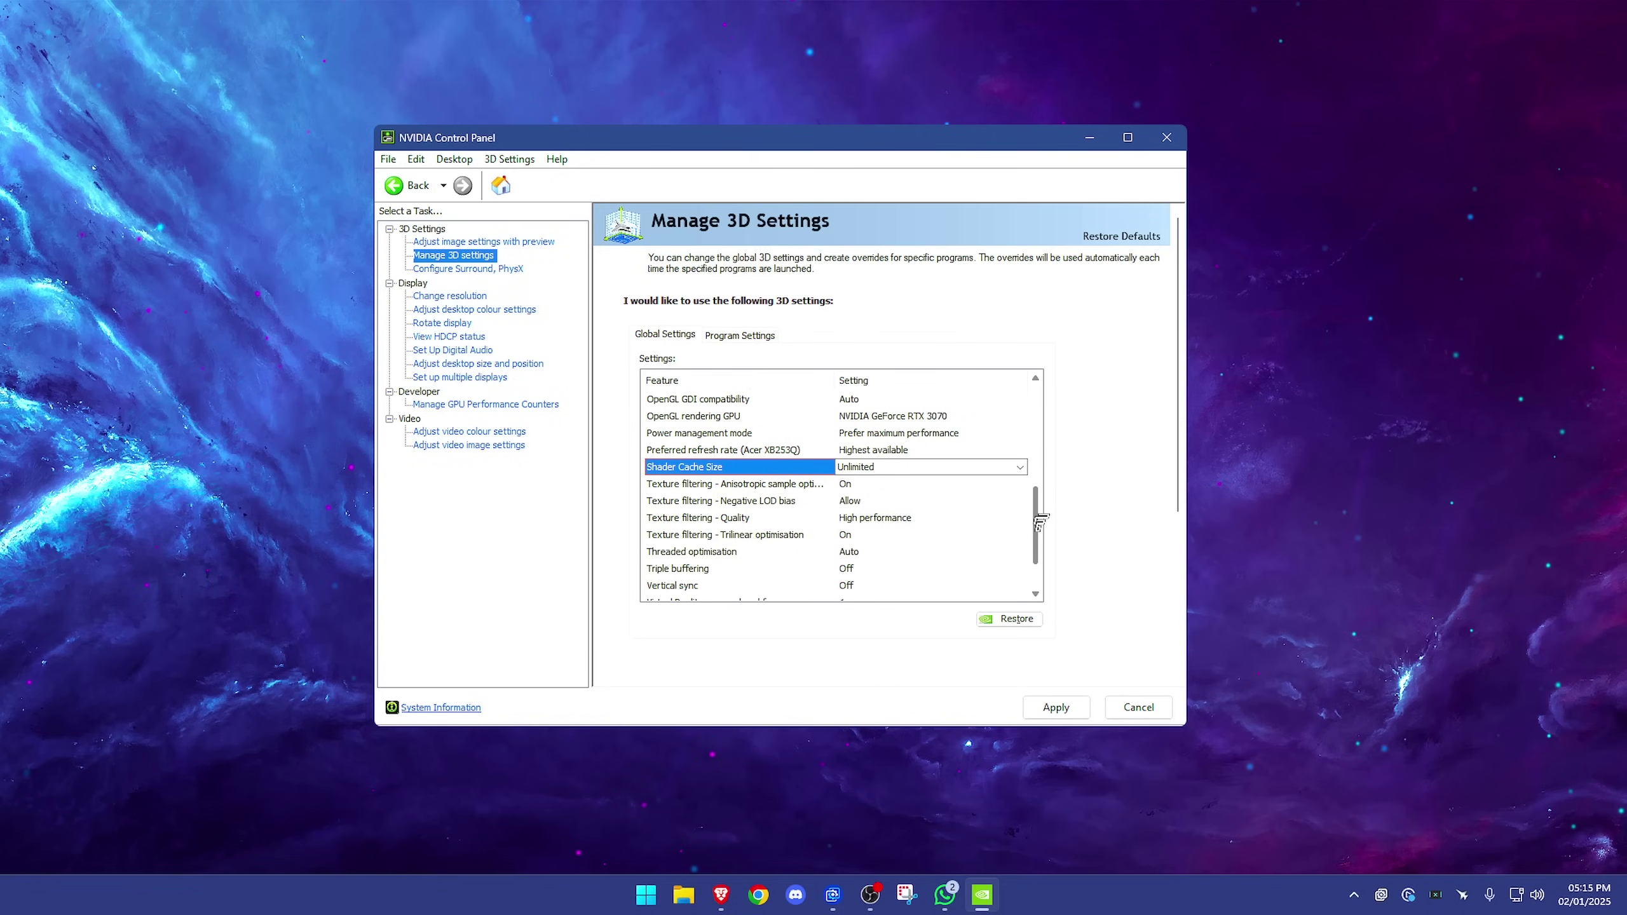
click(909, 465)
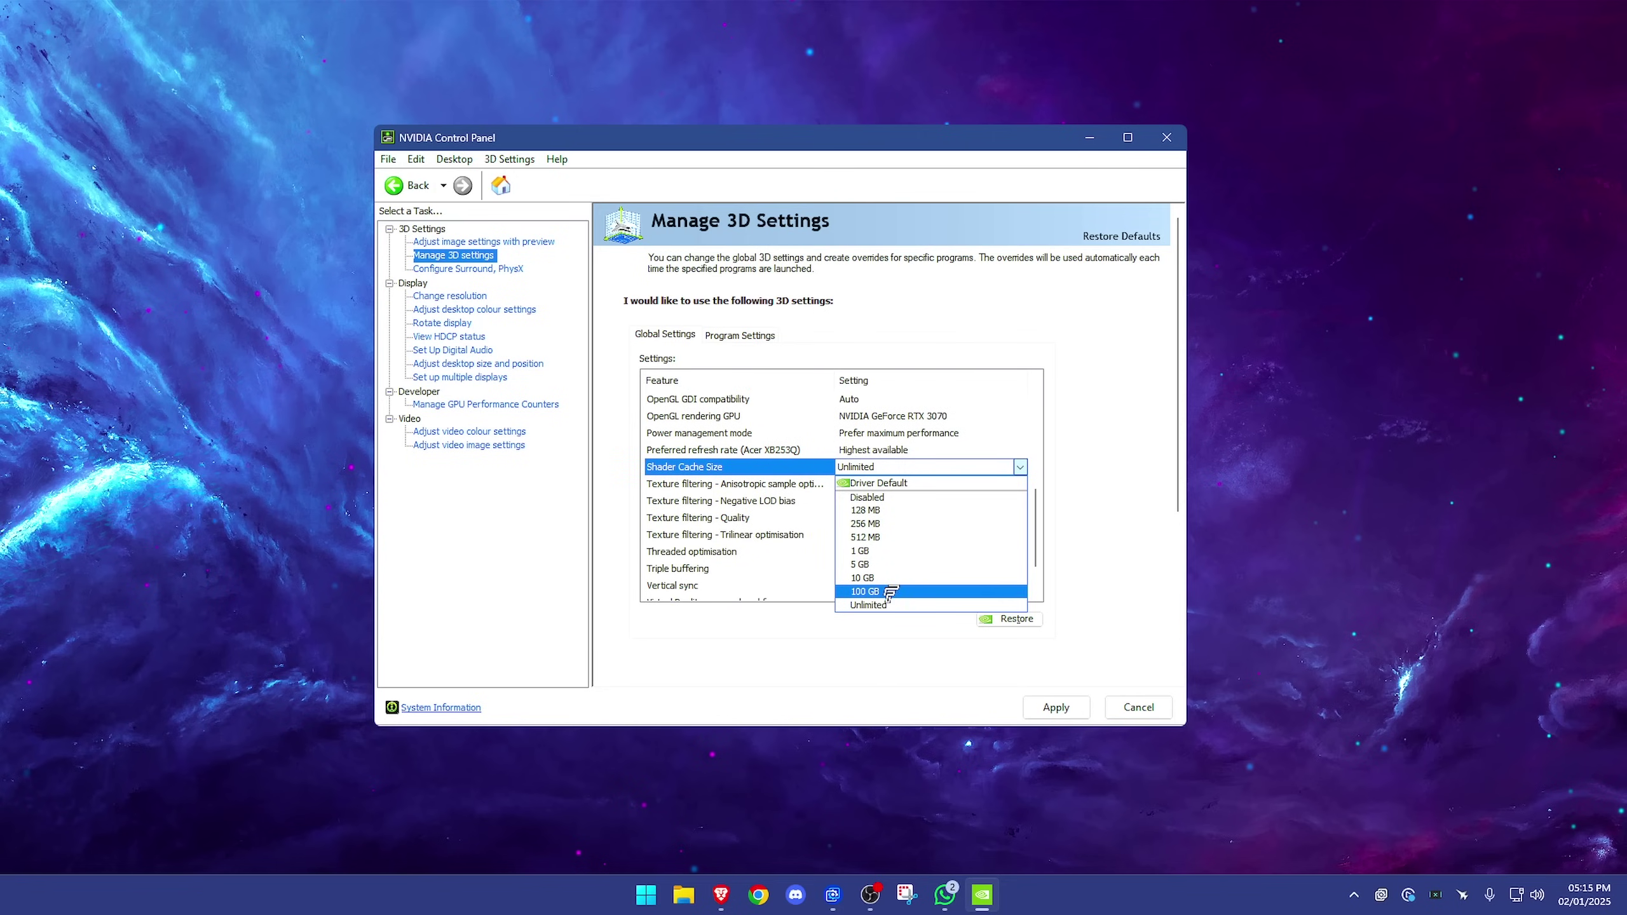
click(945, 473)
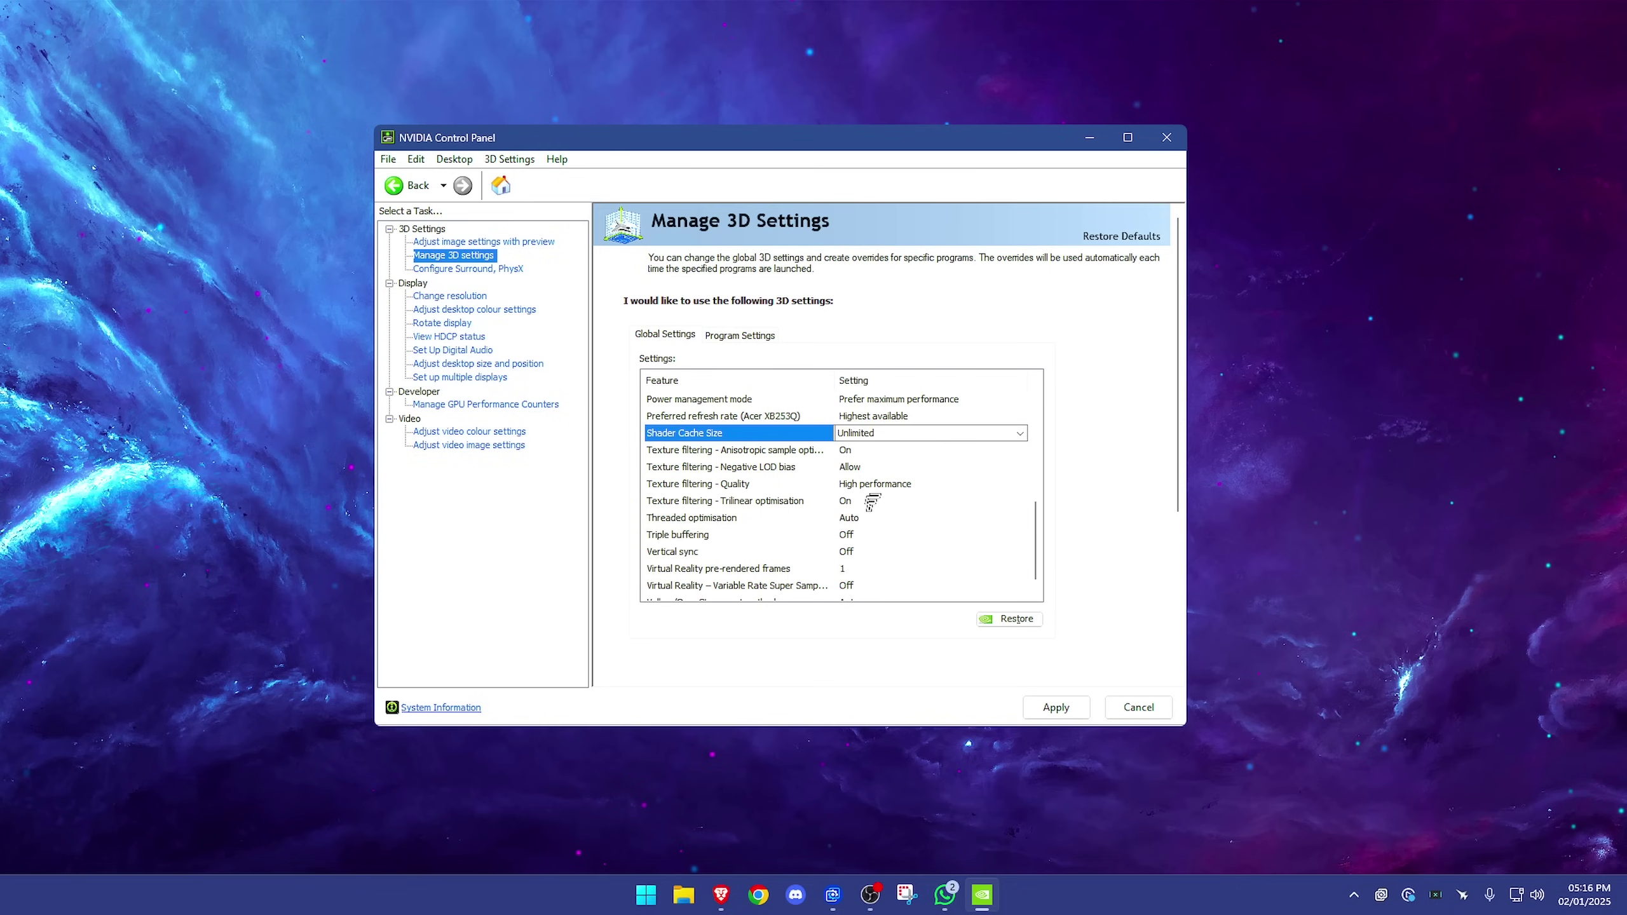
Step: Leave Threaded optimisation set to Auto in the global 3D settings
scroll(869, 506, down, 1)
click(869, 502)
click(869, 501)
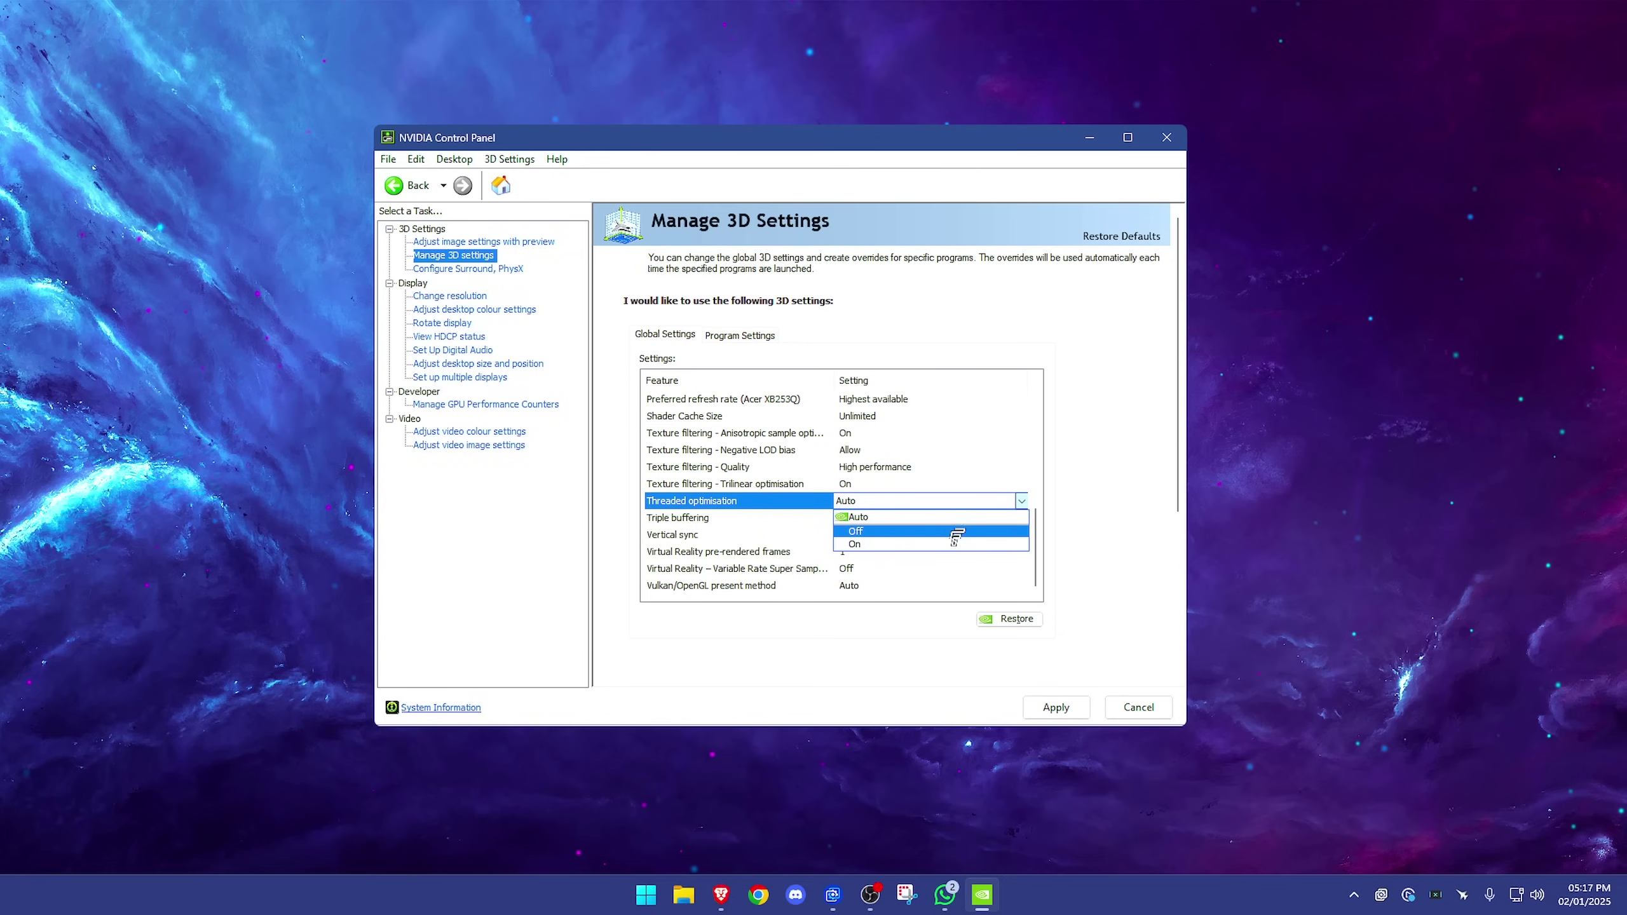
click(1018, 502)
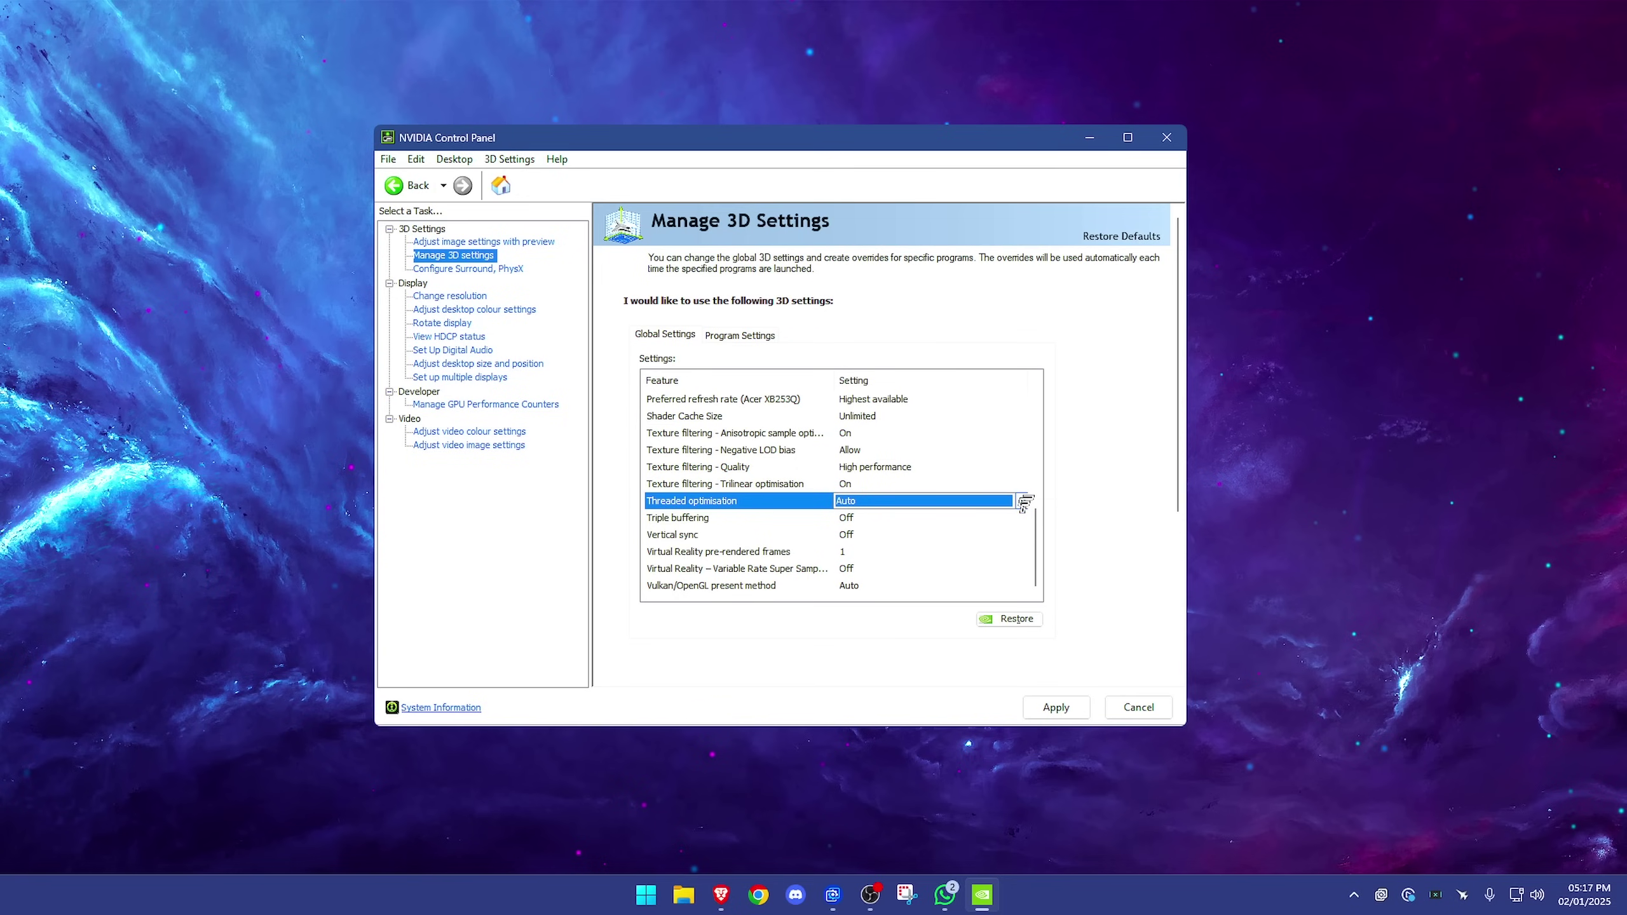
click(1022, 501)
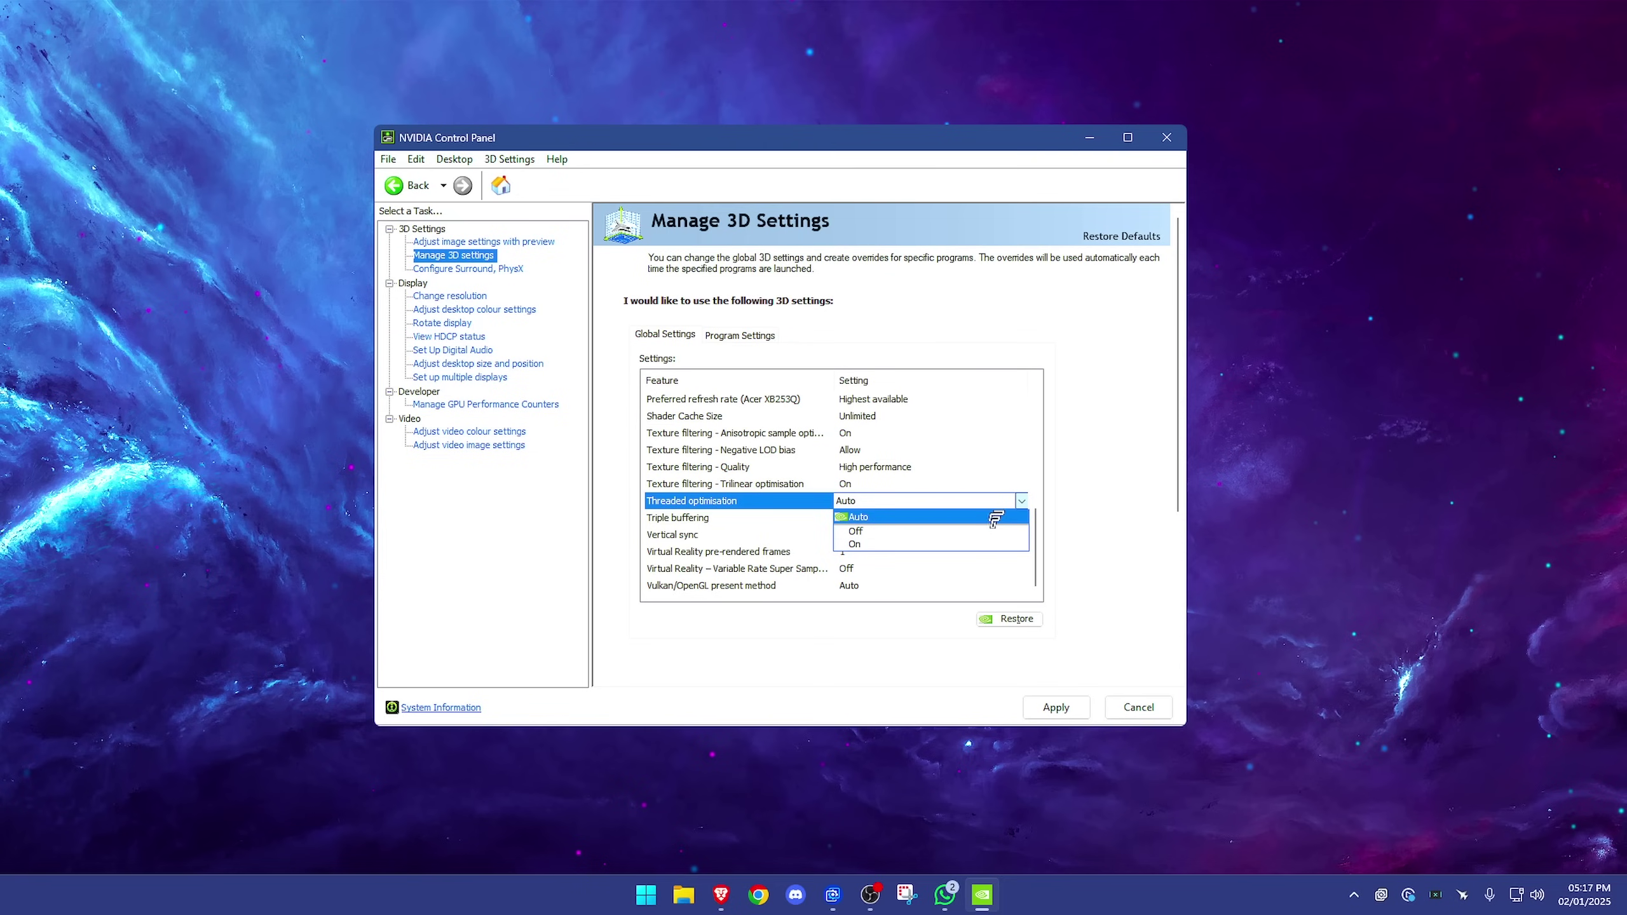
click(1015, 500)
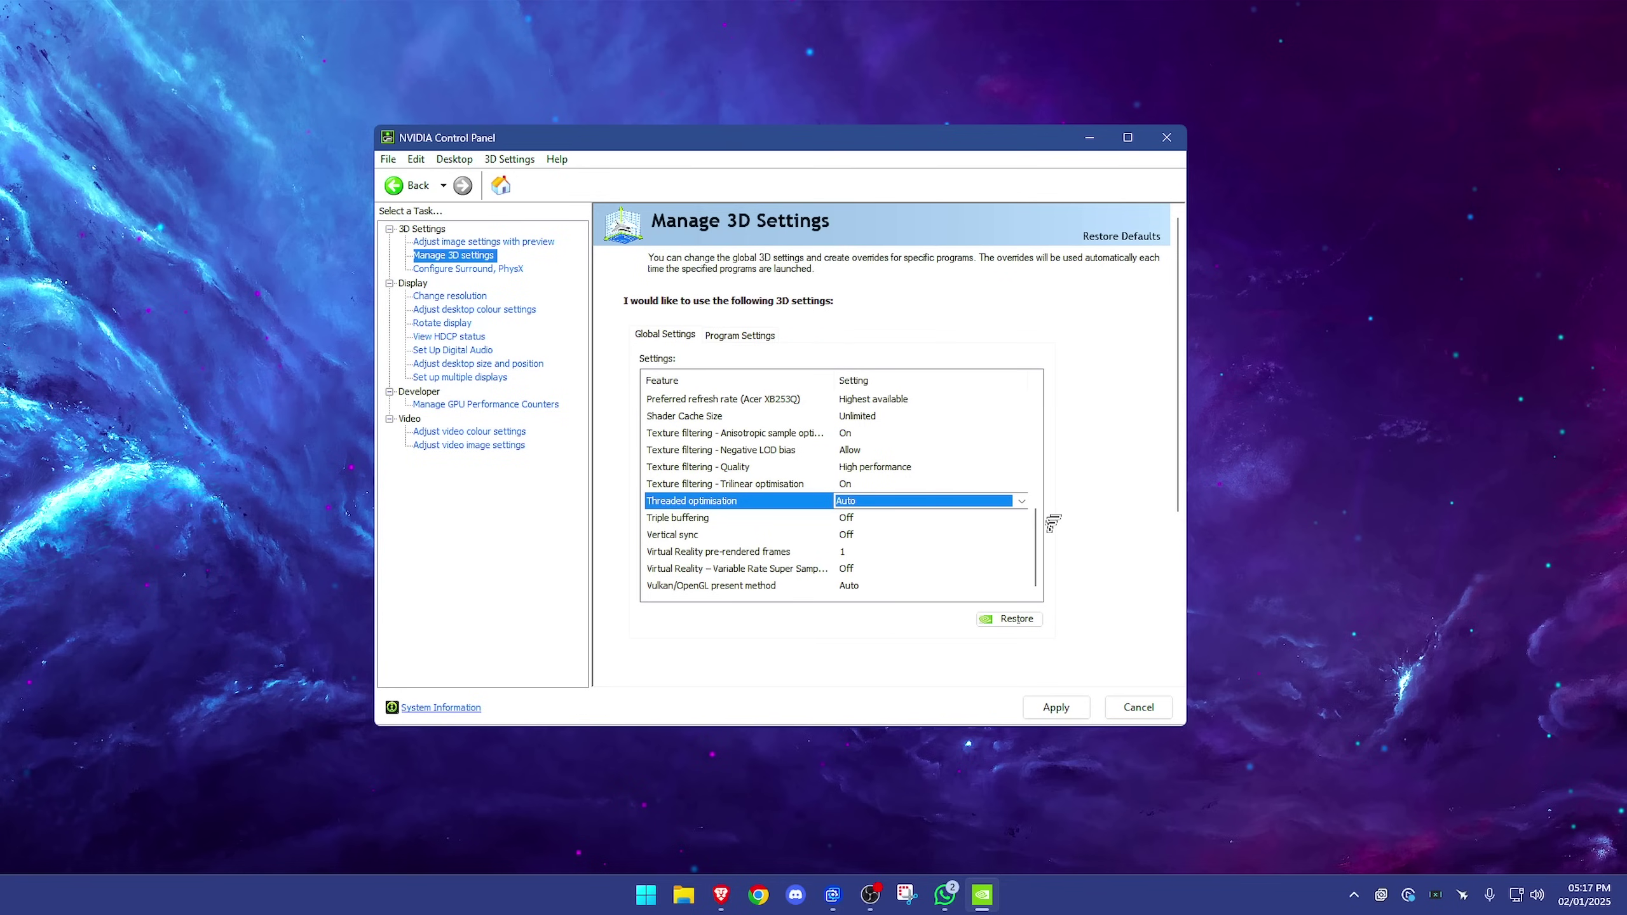
Step: Scroll through the settings list checking Triple buffering and Vertical sync are Off
scroll(1053, 523, down, 1)
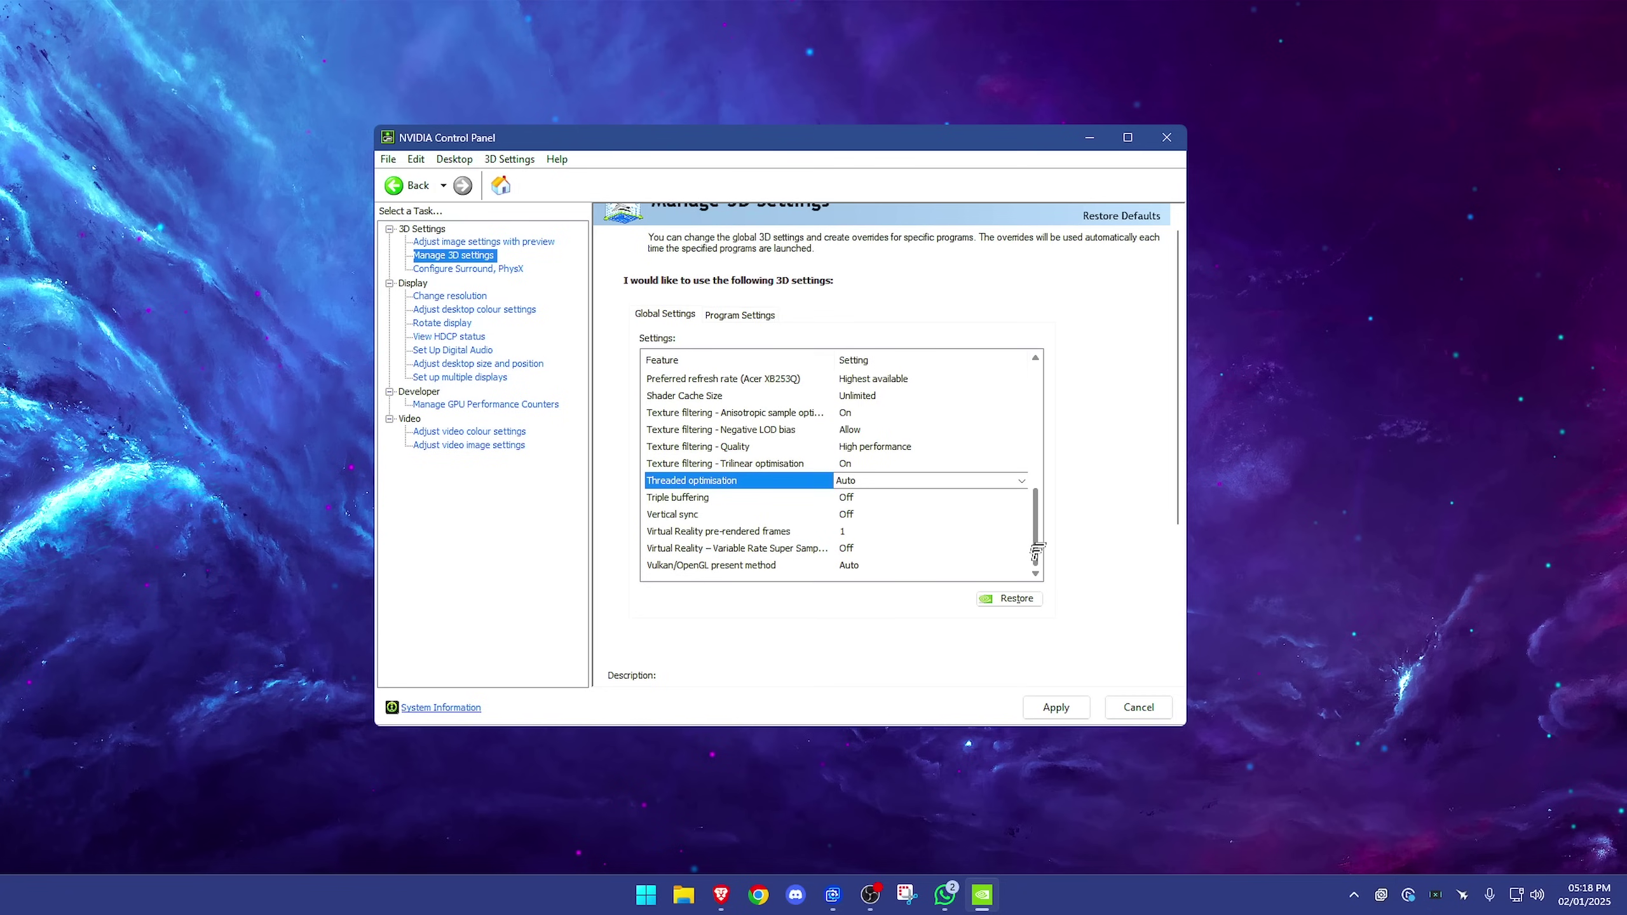
scroll(1038, 551, up, 3)
scroll(1075, 582, down, 3)
Step: Open the Surround and PhysX page without applying the pending 3D changes, and check the Desktop menu's developer settings
click(461, 269)
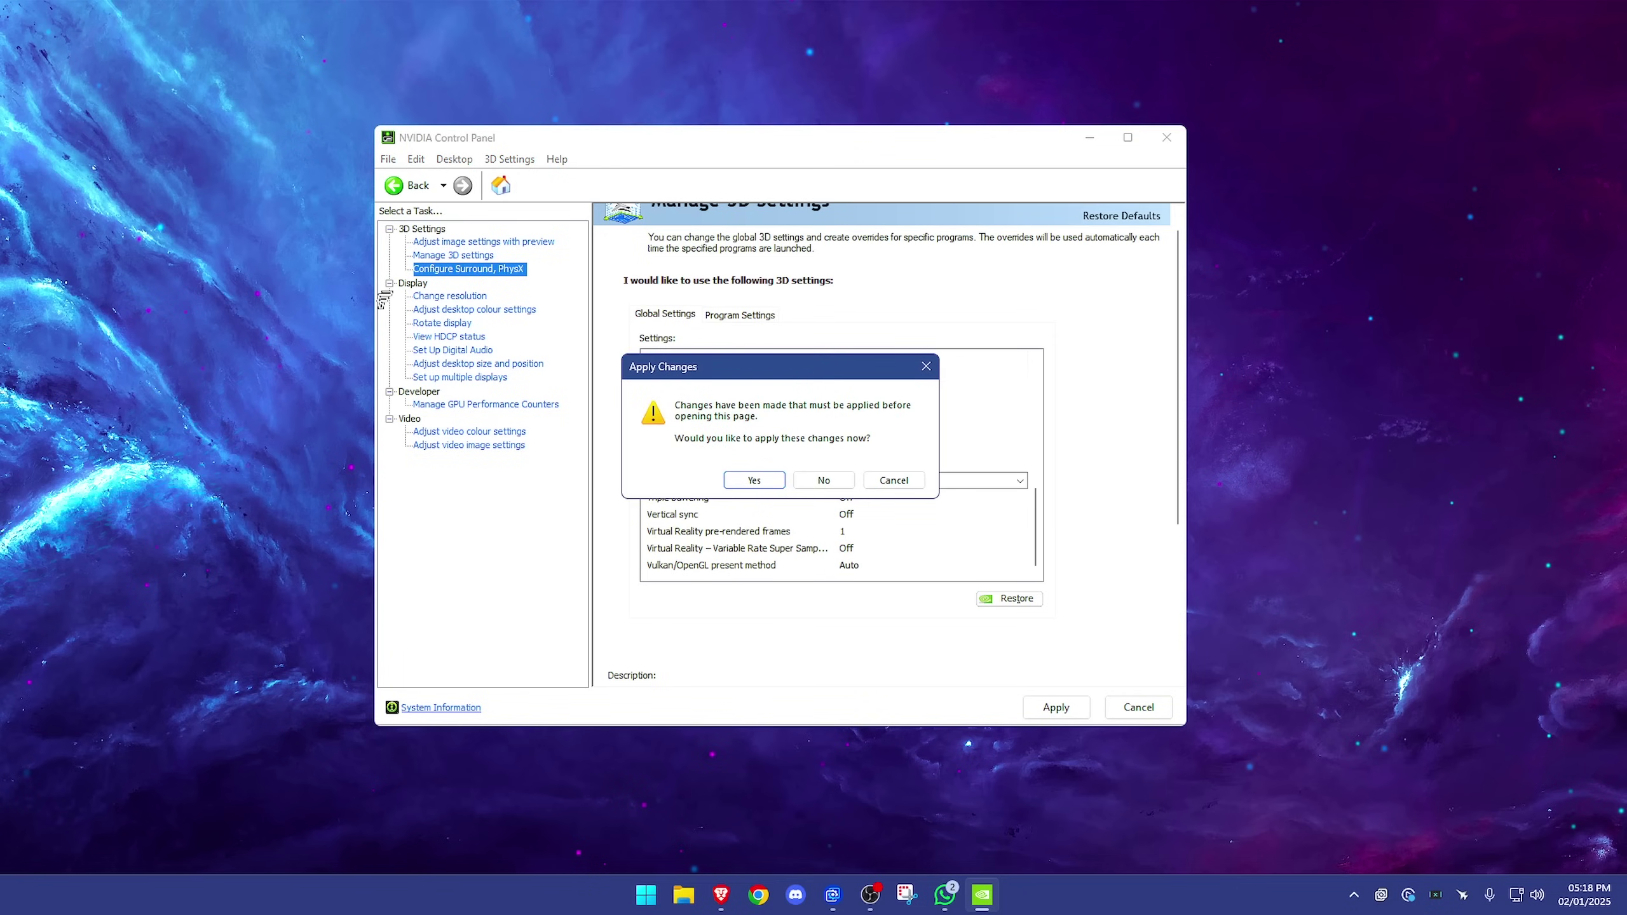
click(821, 482)
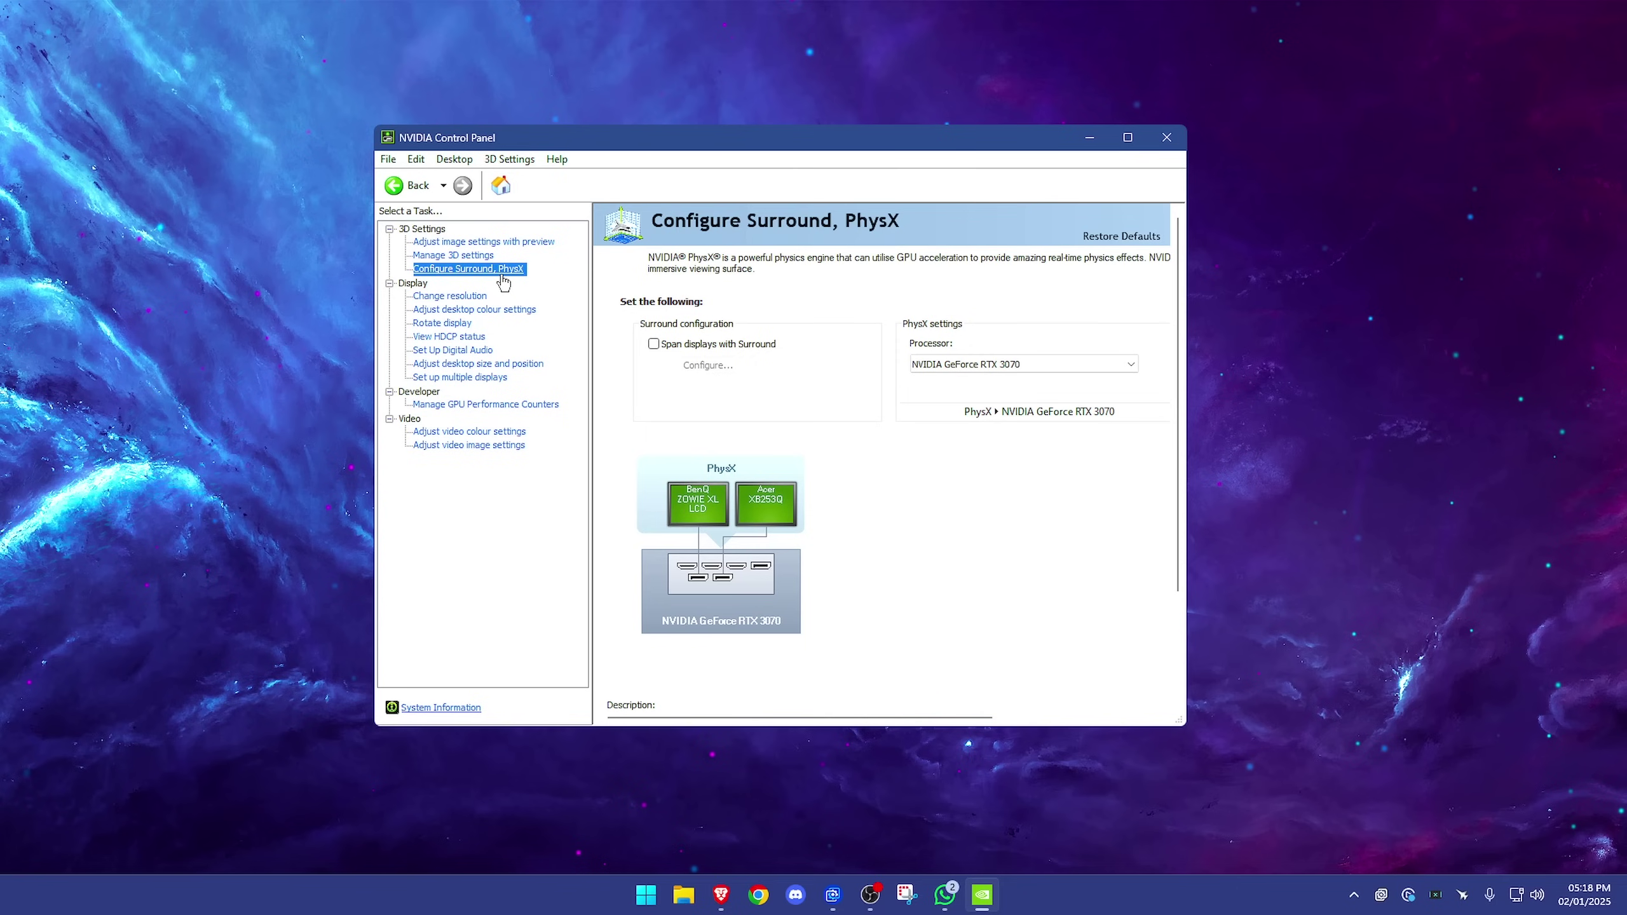
click(466, 162)
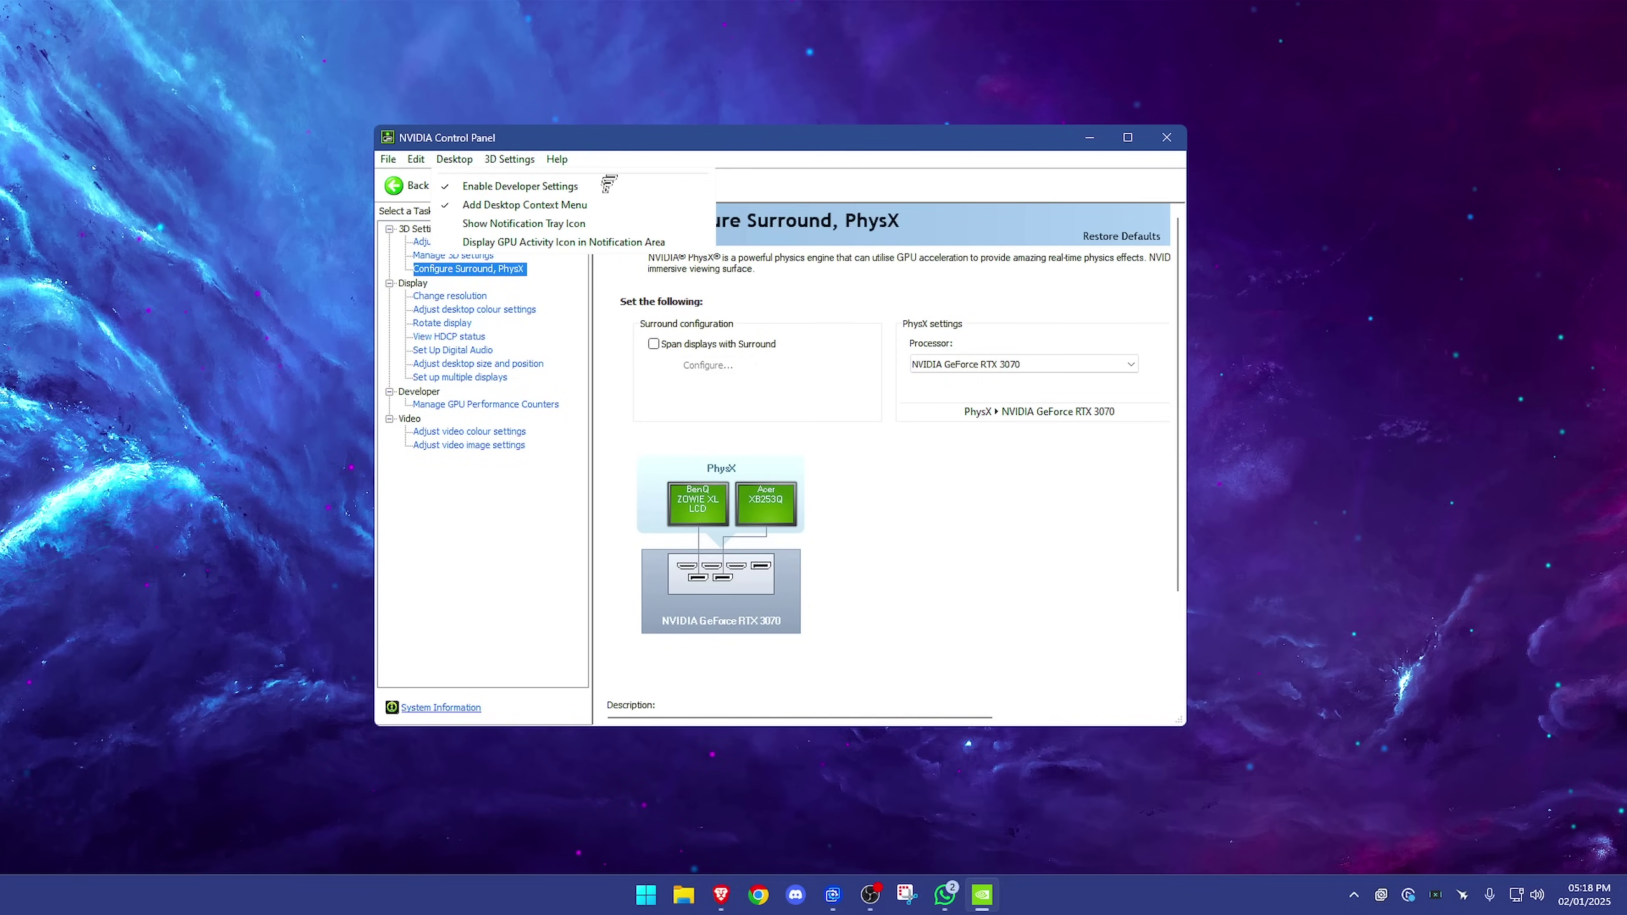
click(859, 289)
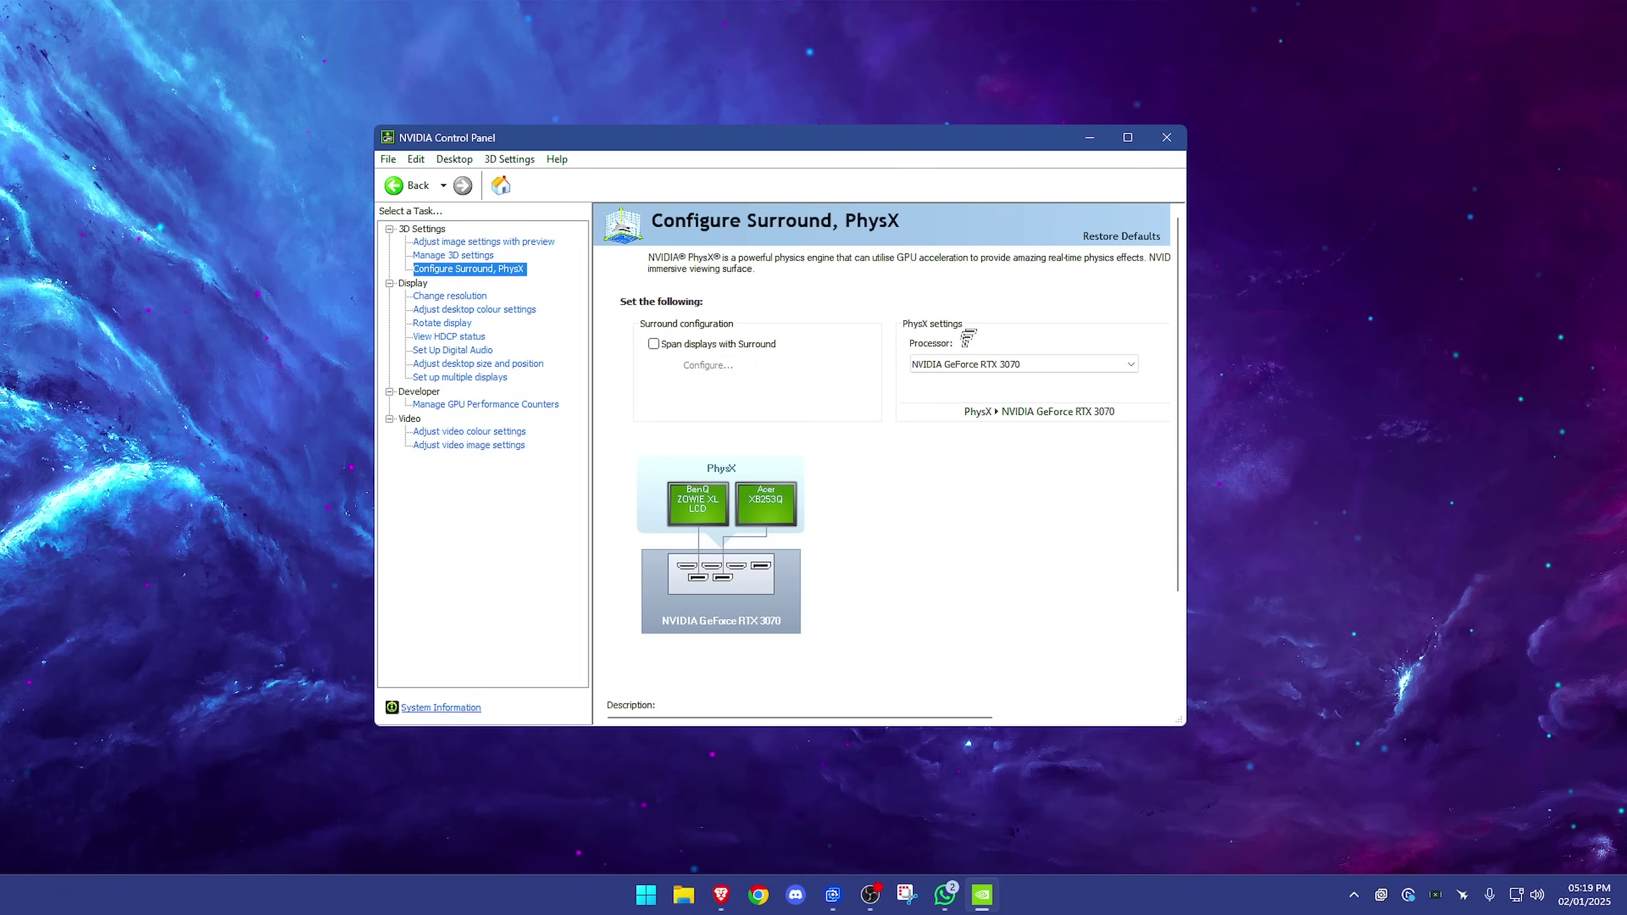
Step: Keep the RTX 3070 as the PhysX processor and go to Manage GPU Performance Counters
click(980, 363)
click(497, 410)
click(496, 405)
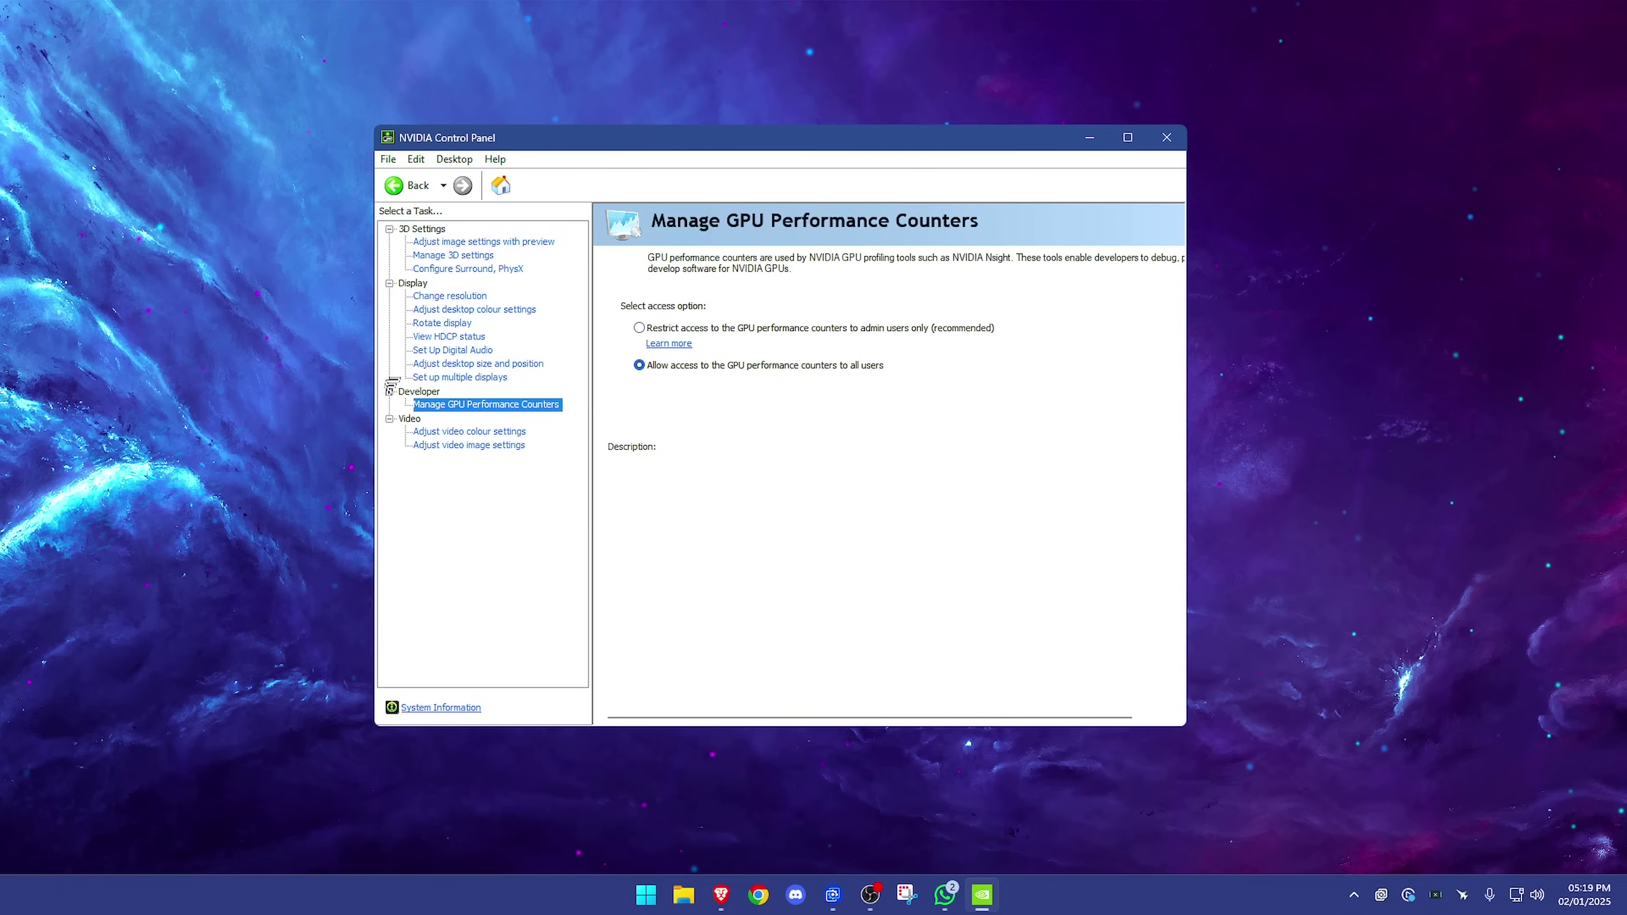
Step: Verify Enable Developer Settings in the Desktop menu, then open the Change resolution page
click(455, 158)
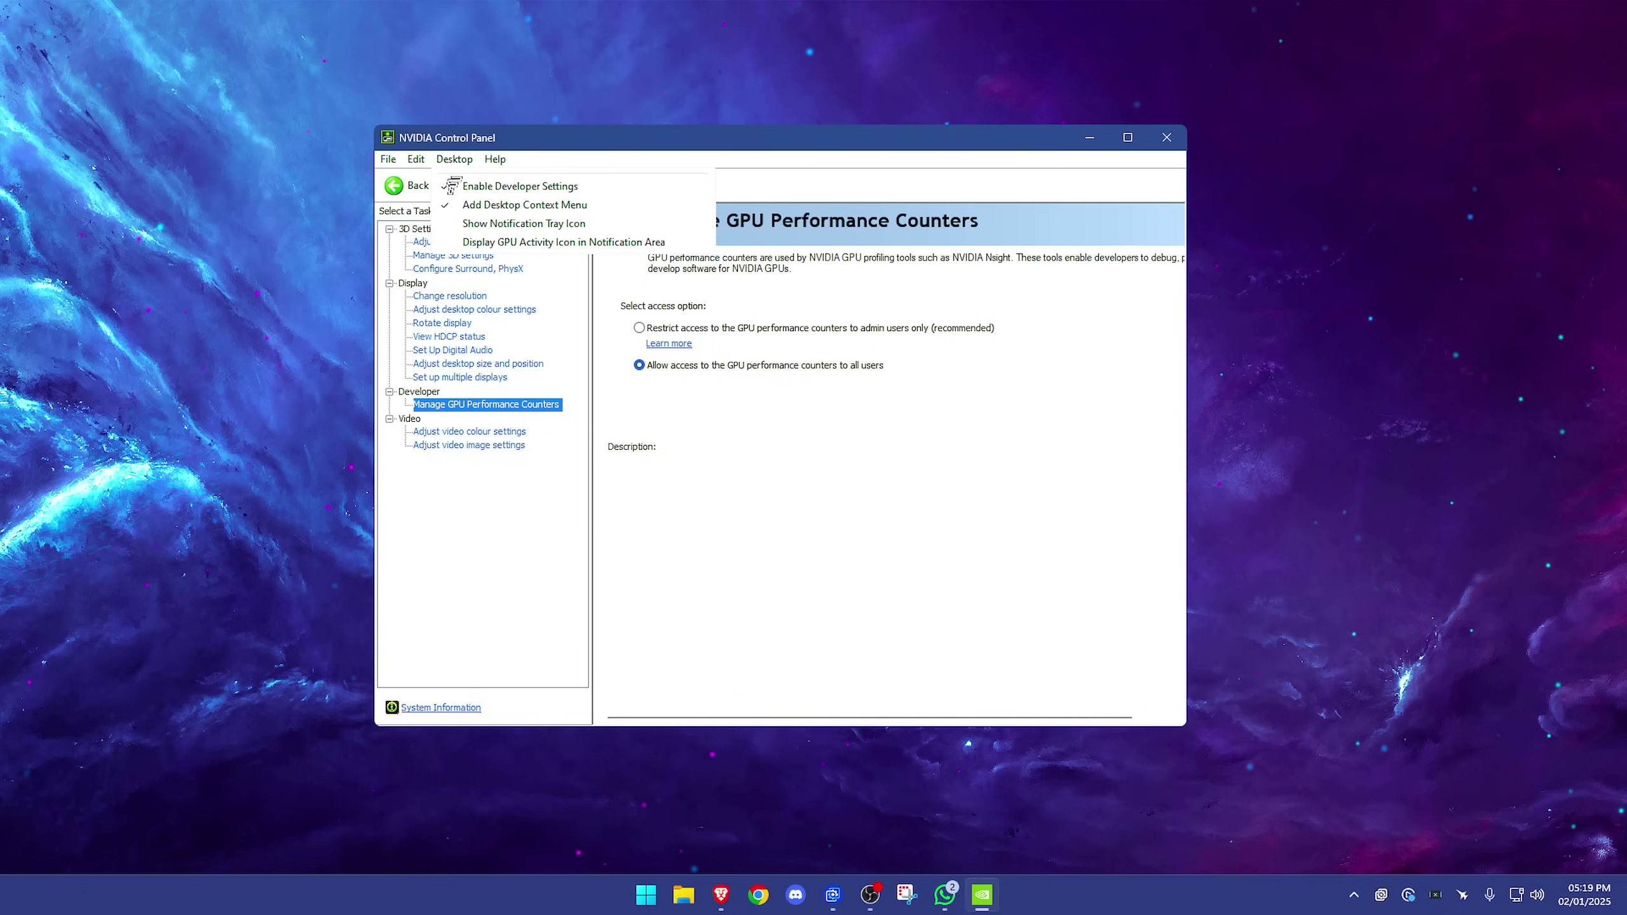
click(822, 430)
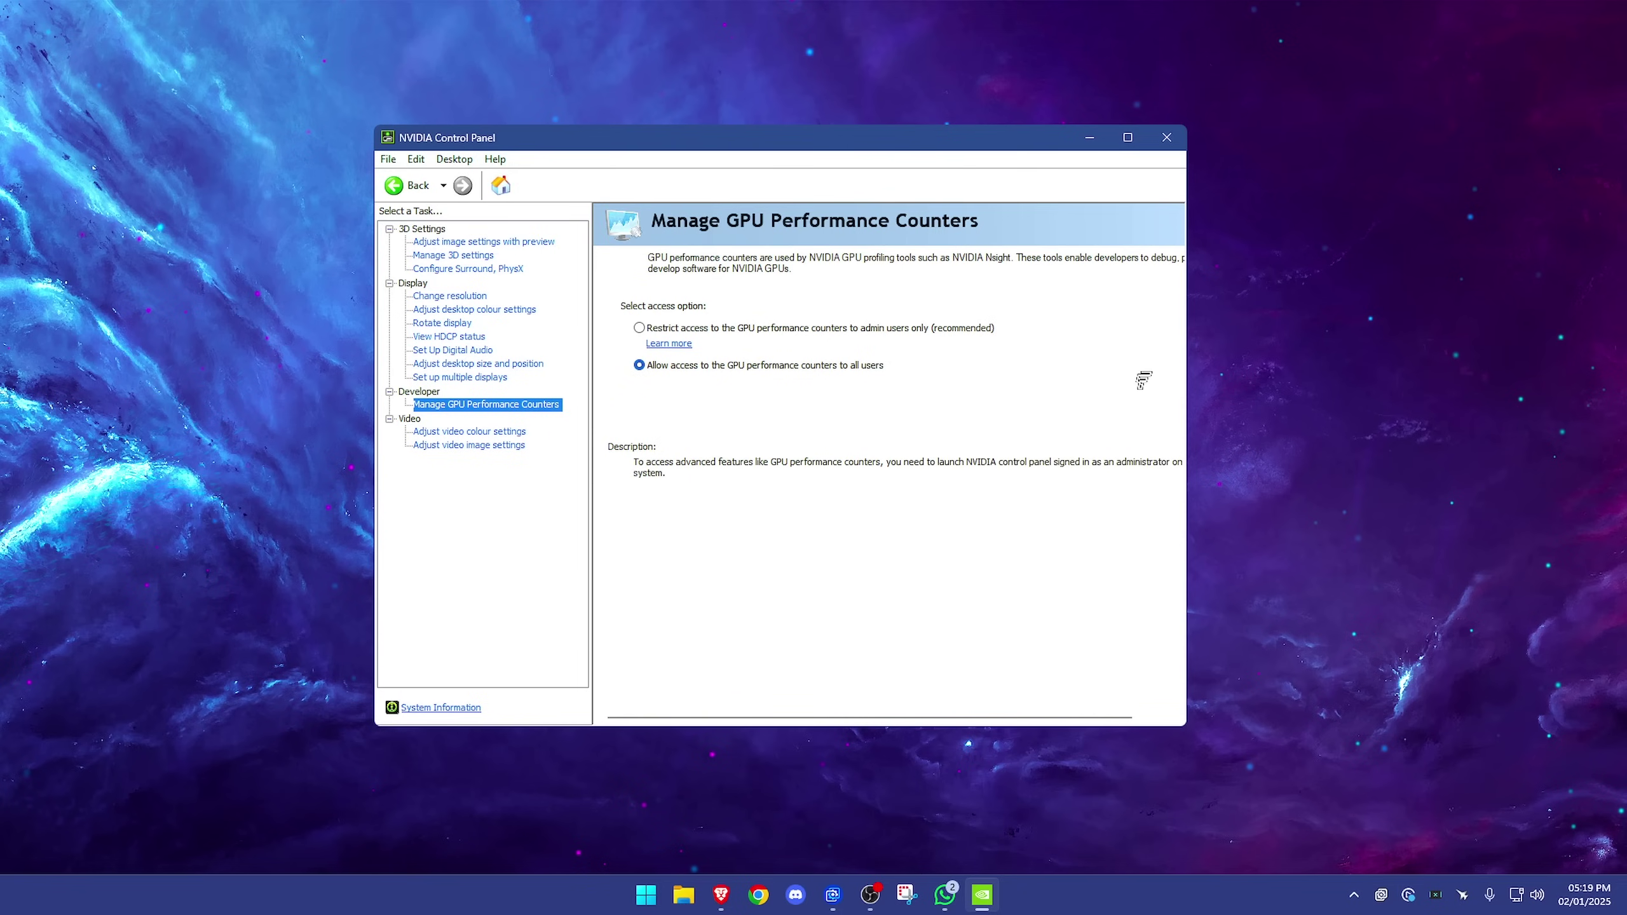
click(450, 296)
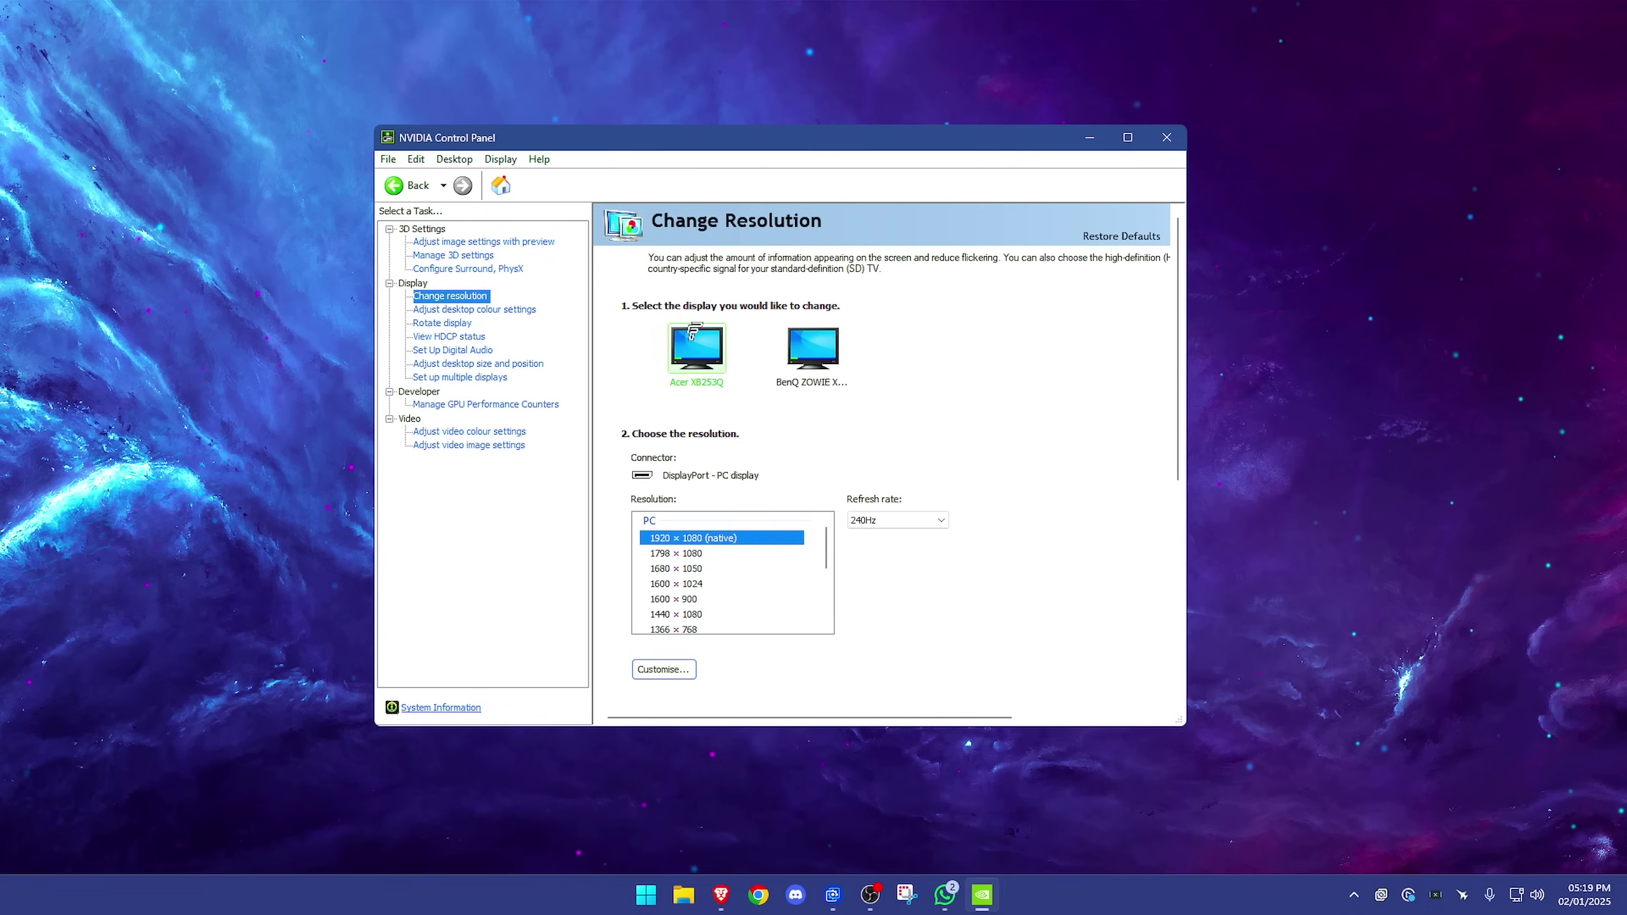
Step: Keep the refresh rate at 240Hz and scroll down to the colour output section
click(925, 521)
click(926, 520)
scroll(753, 567, down, 3)
scroll(753, 566, up, 3)
scroll(983, 449, down, 1)
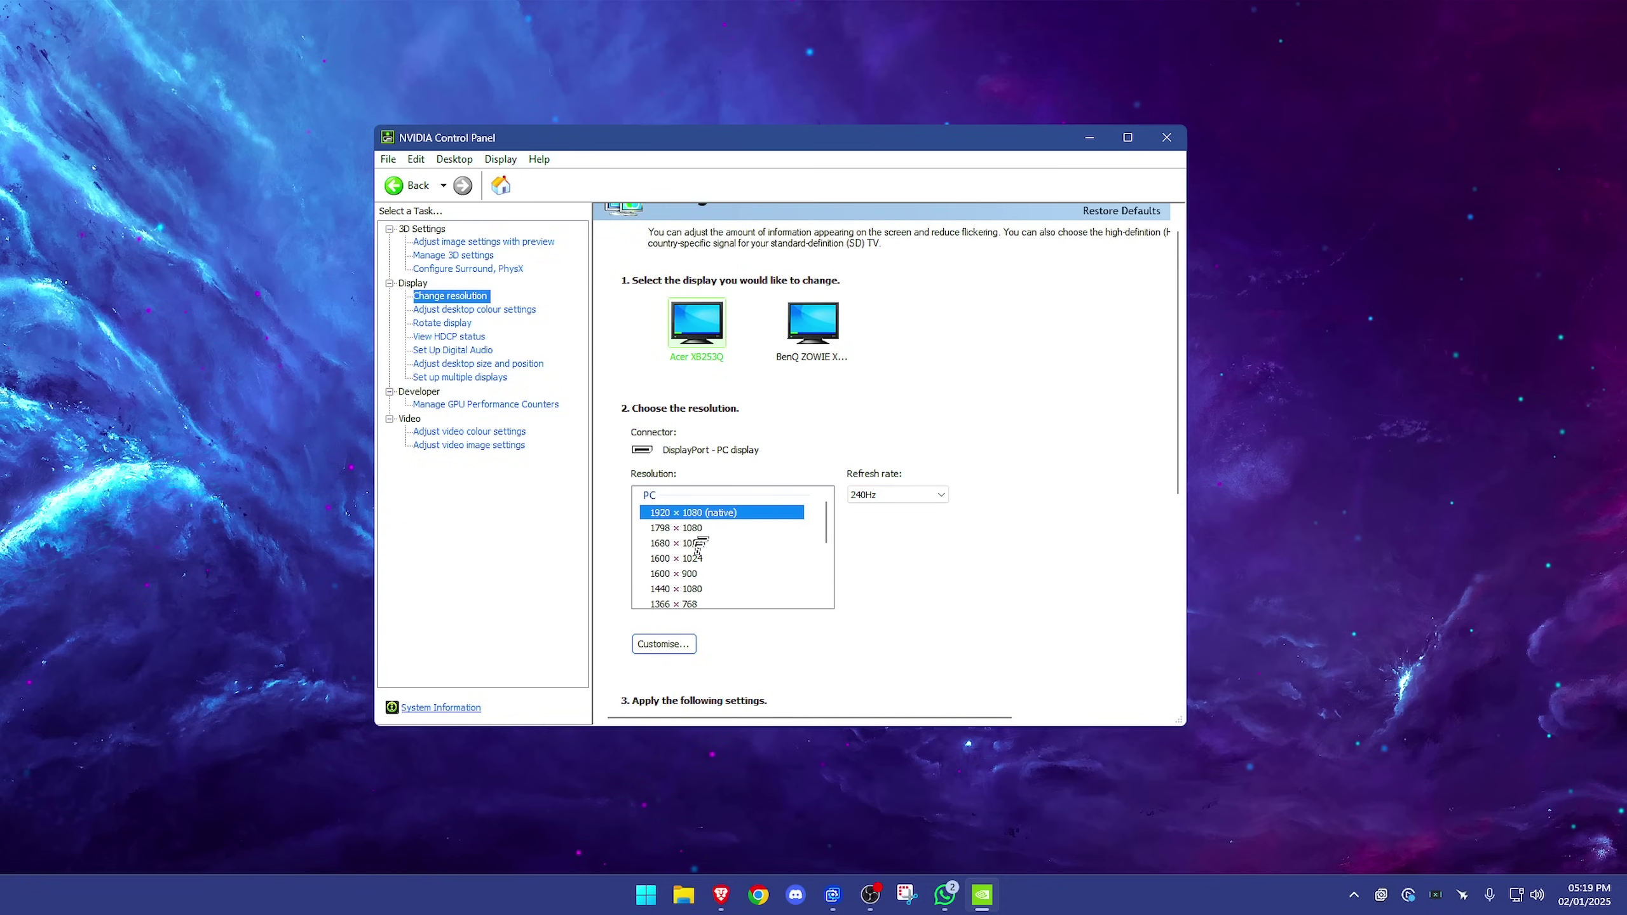
scroll(1036, 436, down, 5)
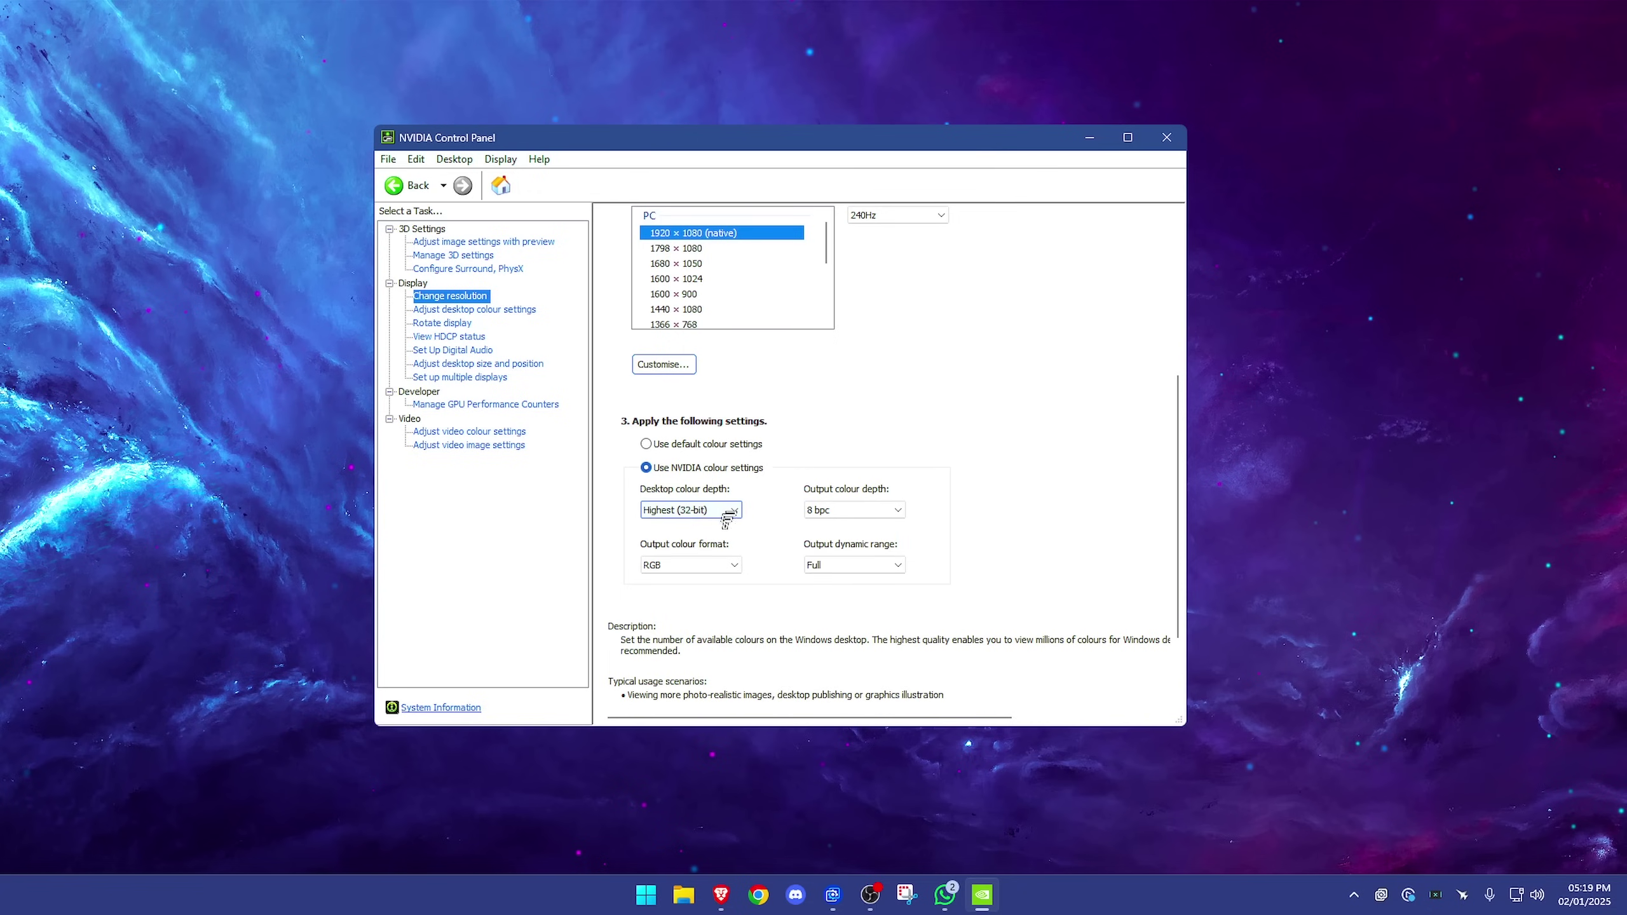
Step: Leave Output dynamic range on Full, then go to Adjust desktop colour settings
click(846, 562)
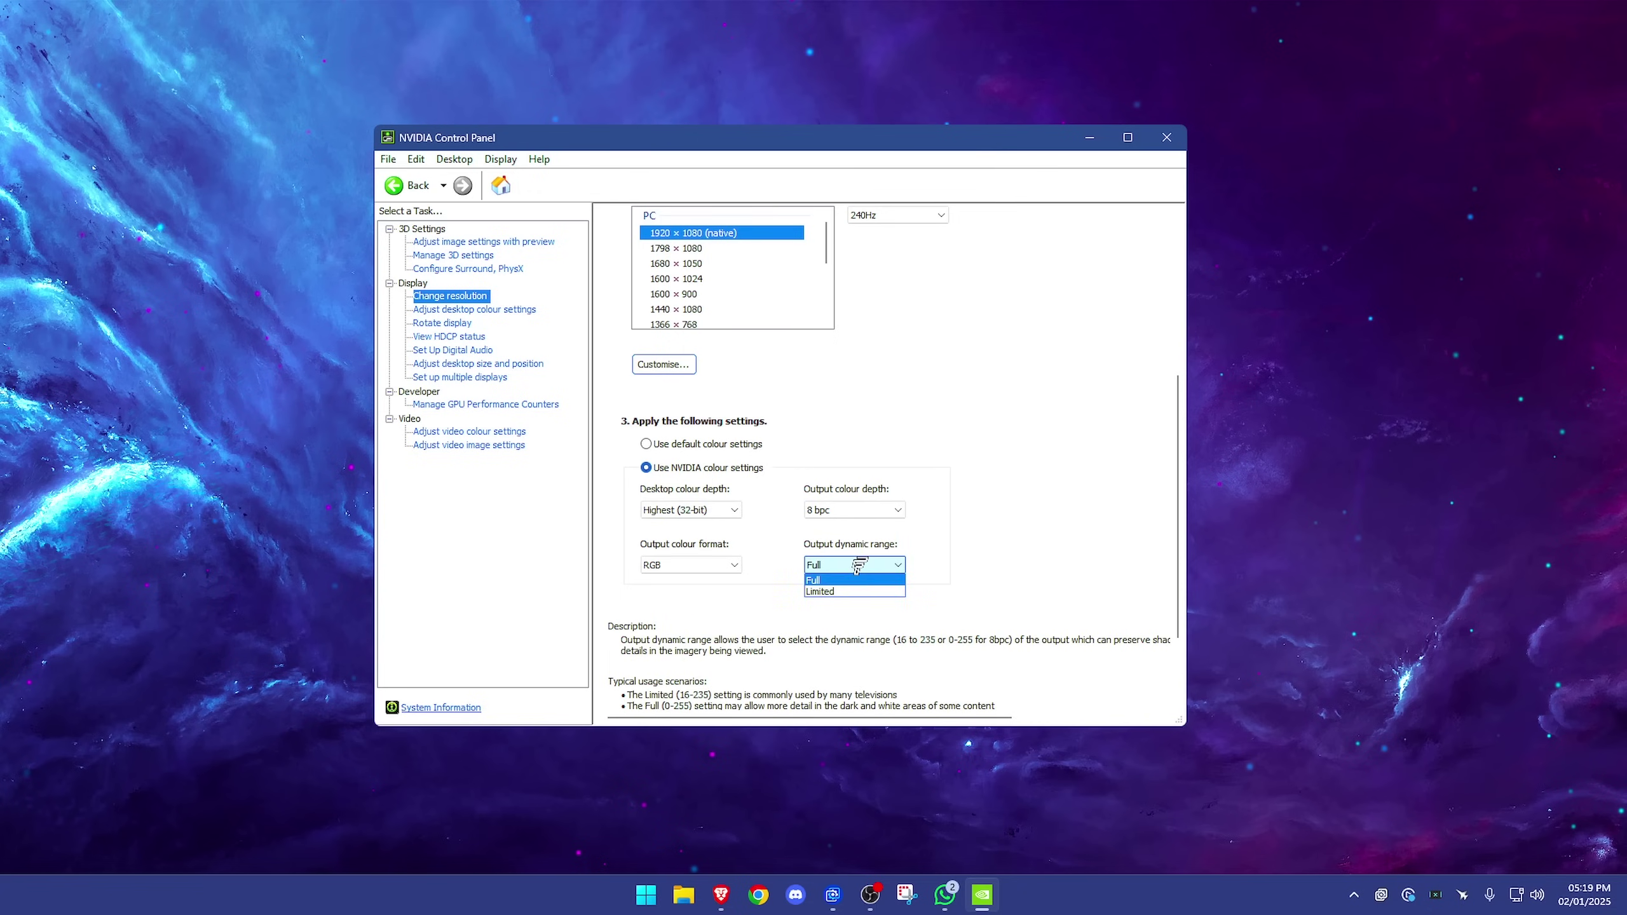
click(858, 564)
click(862, 559)
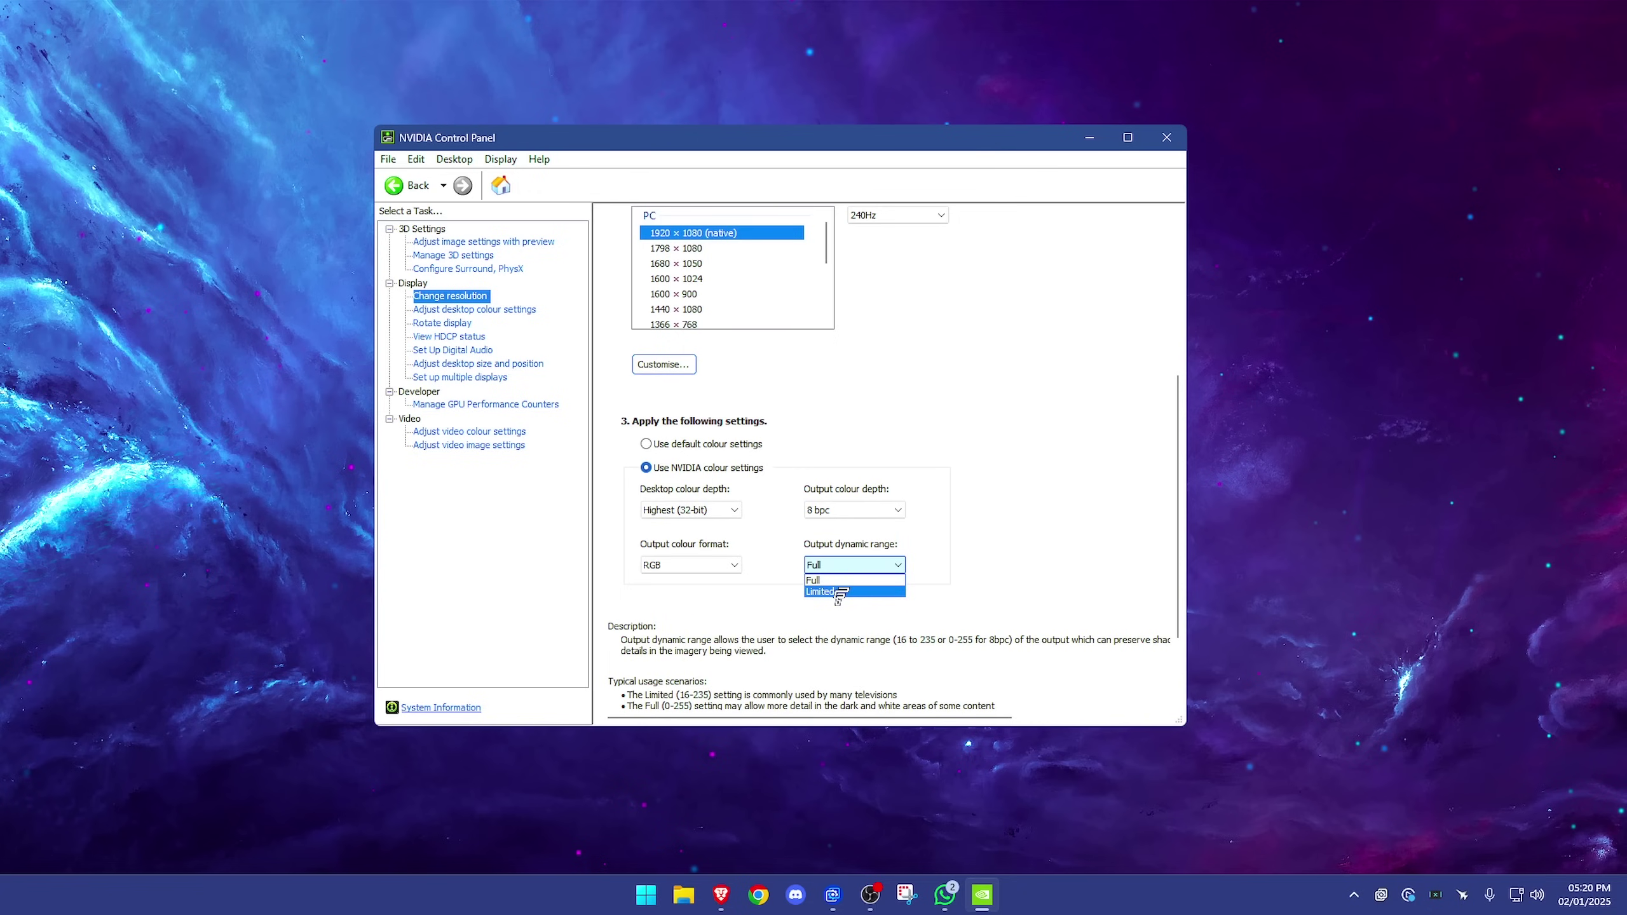
click(839, 564)
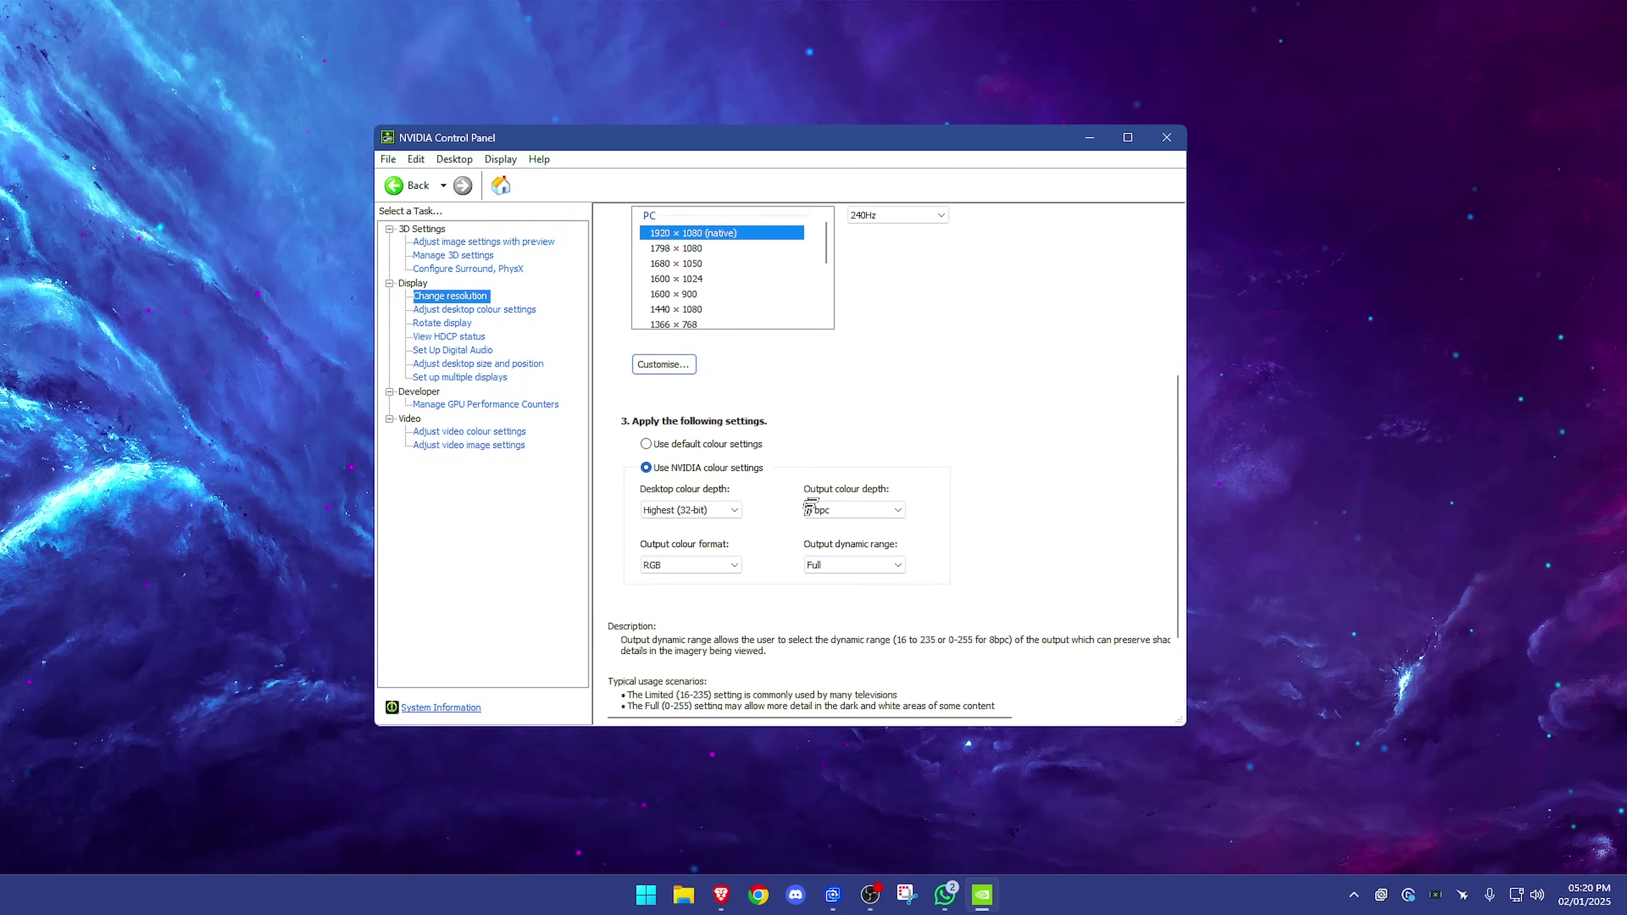
click(474, 309)
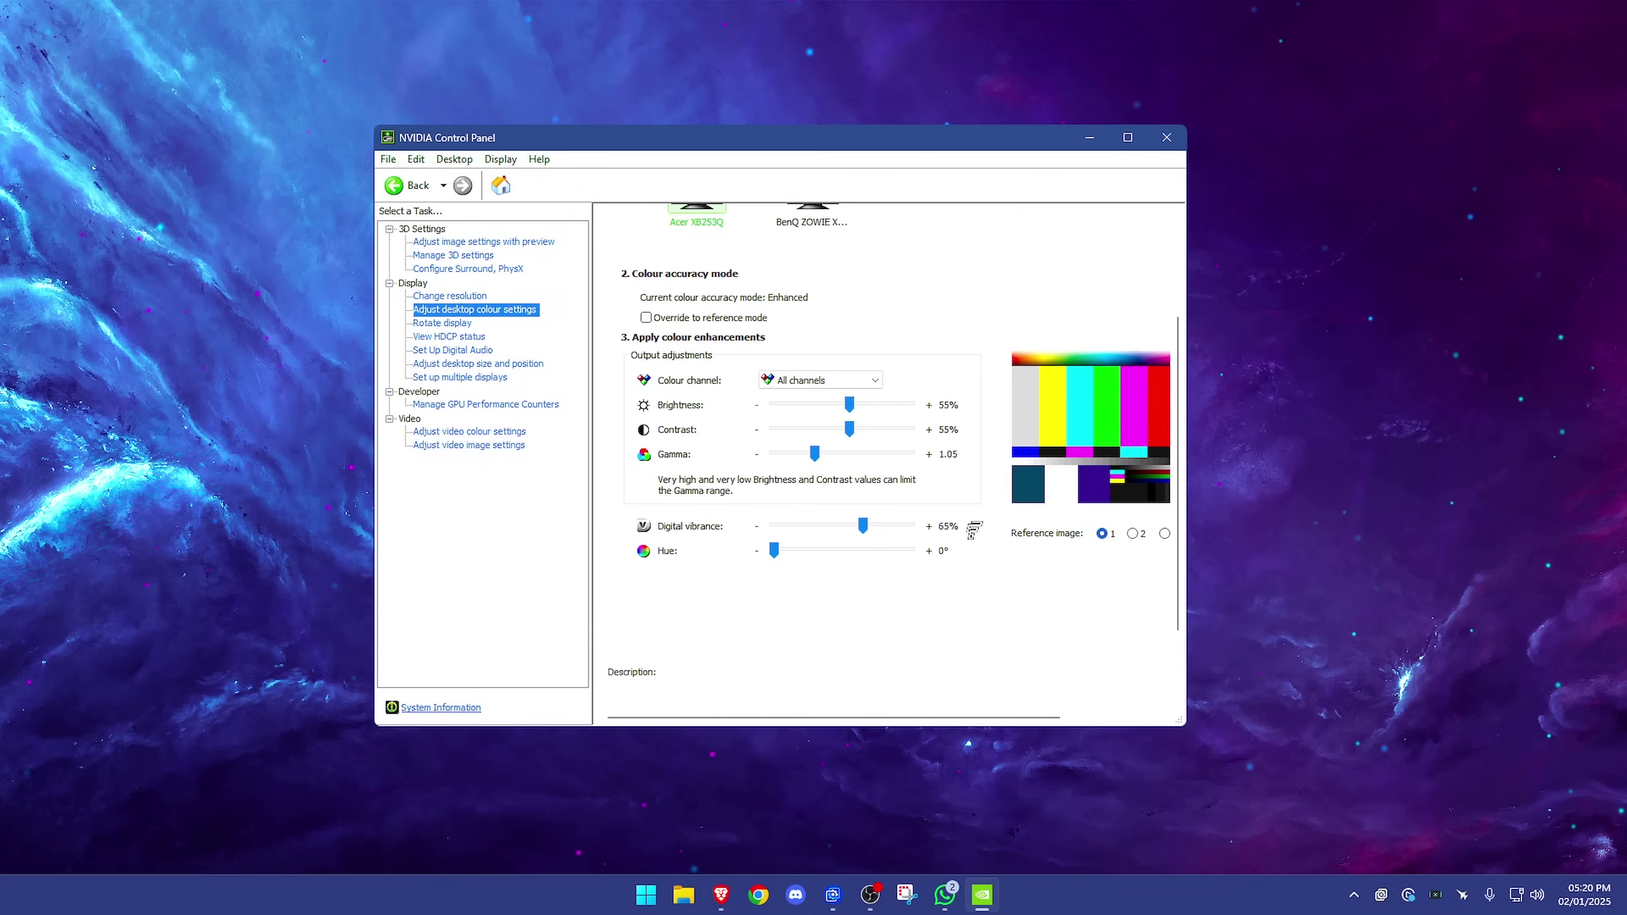
Step: Review the desktop colour settings at 65% digital vibrance, then go to Adjust desktop size and position
scroll(1133, 556, up, 3)
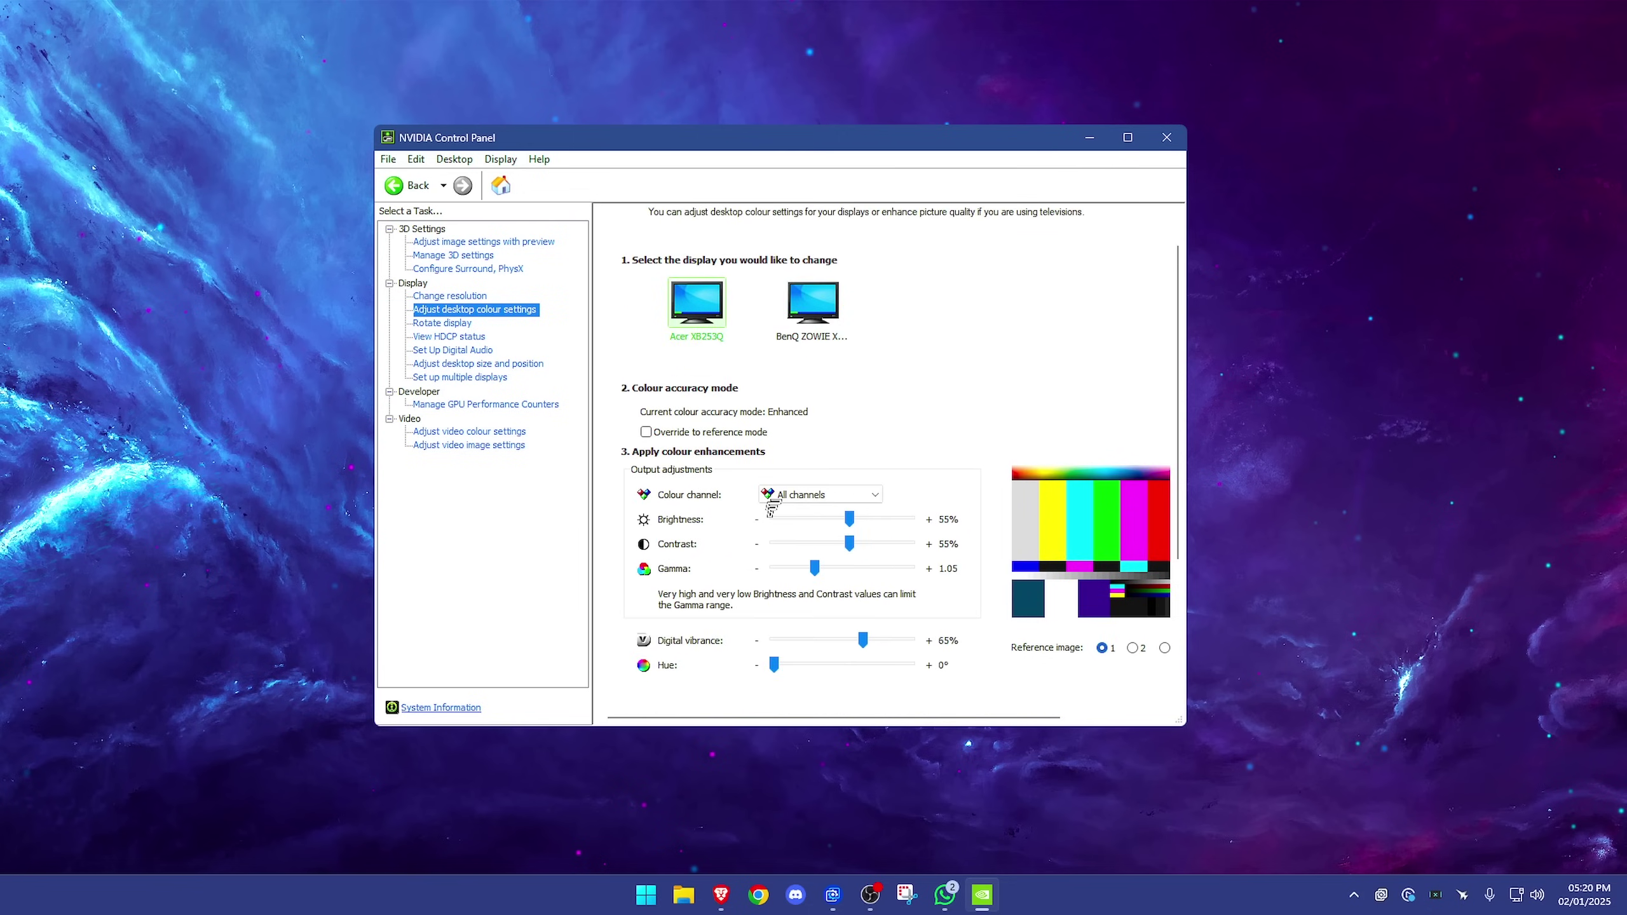
scroll(1099, 612, down, 3)
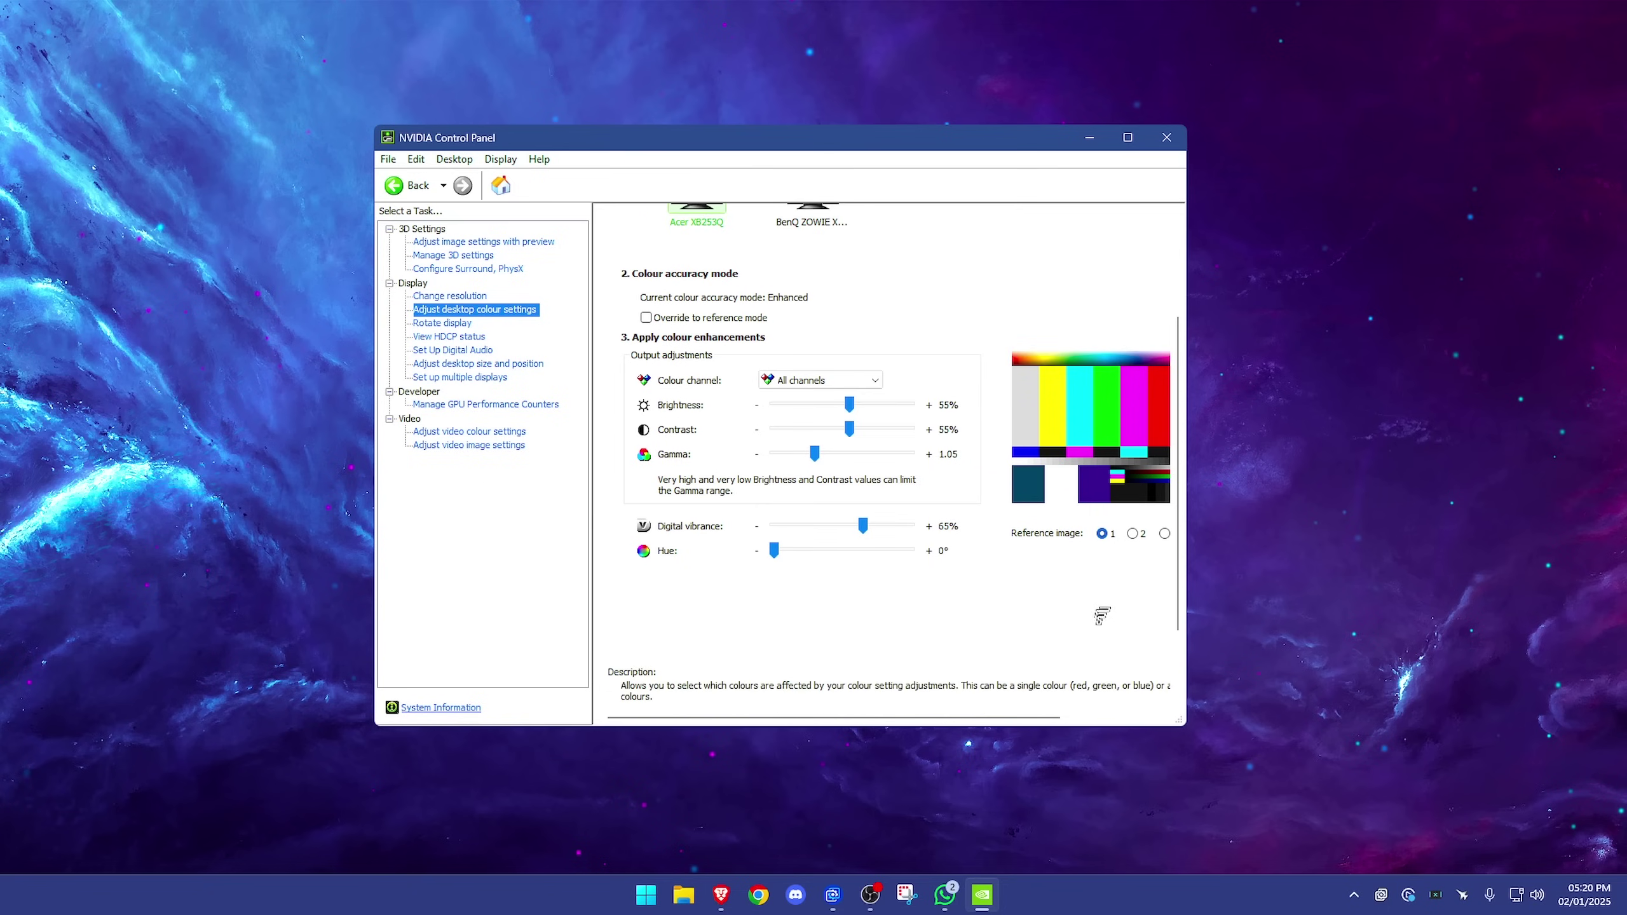
scroll(1102, 615, up, 5)
scroll(1095, 520, down, 2)
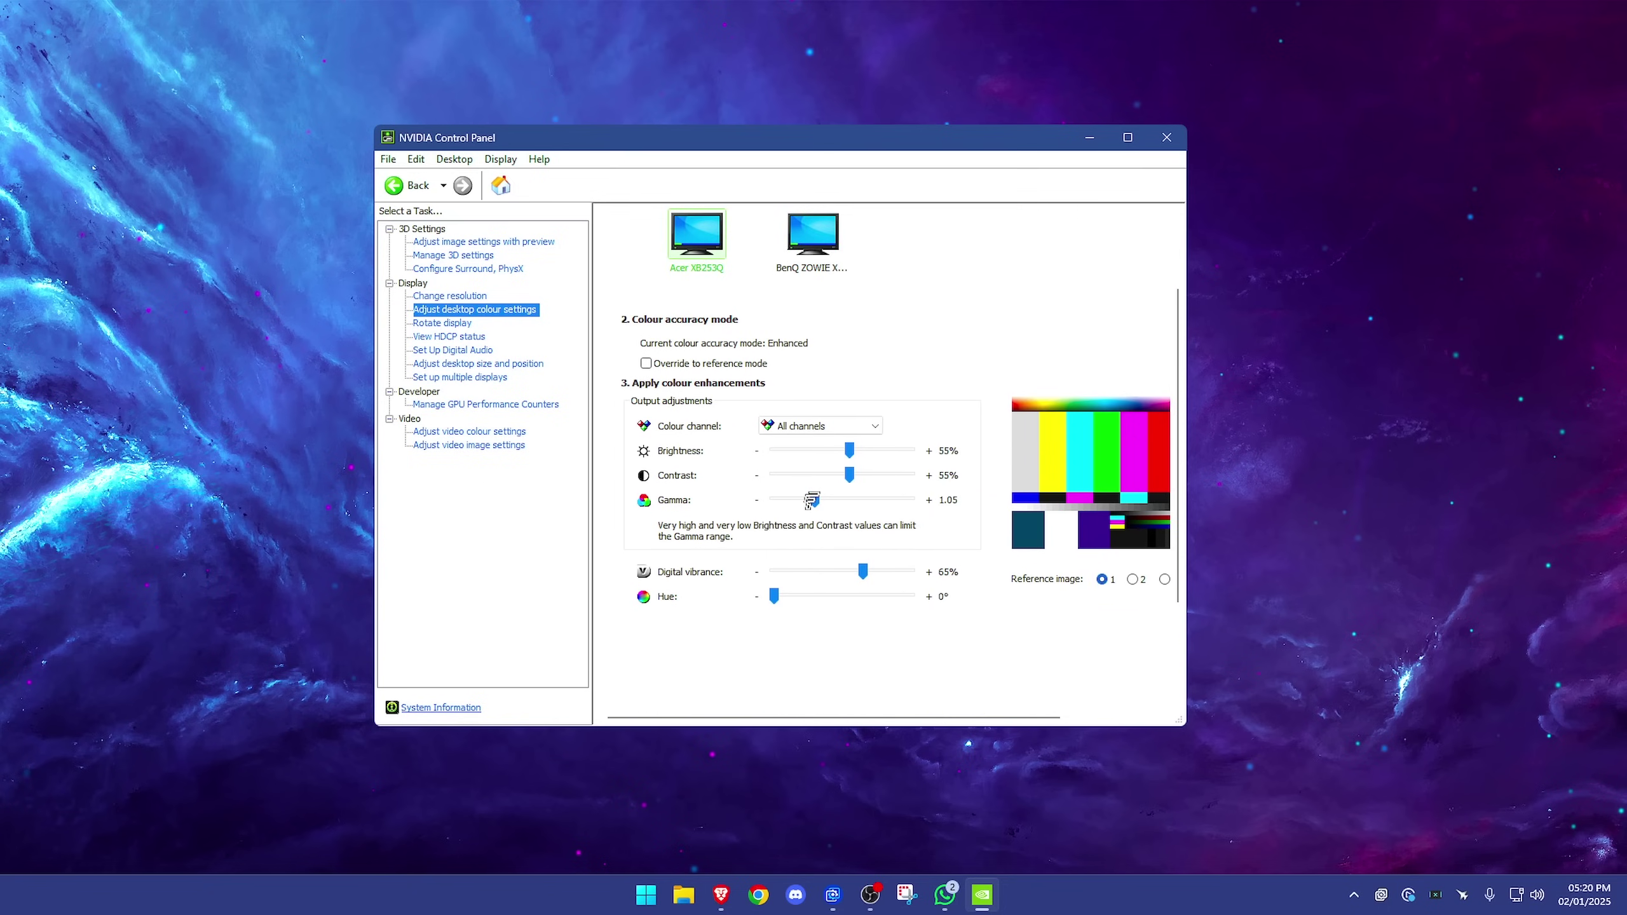
click(476, 365)
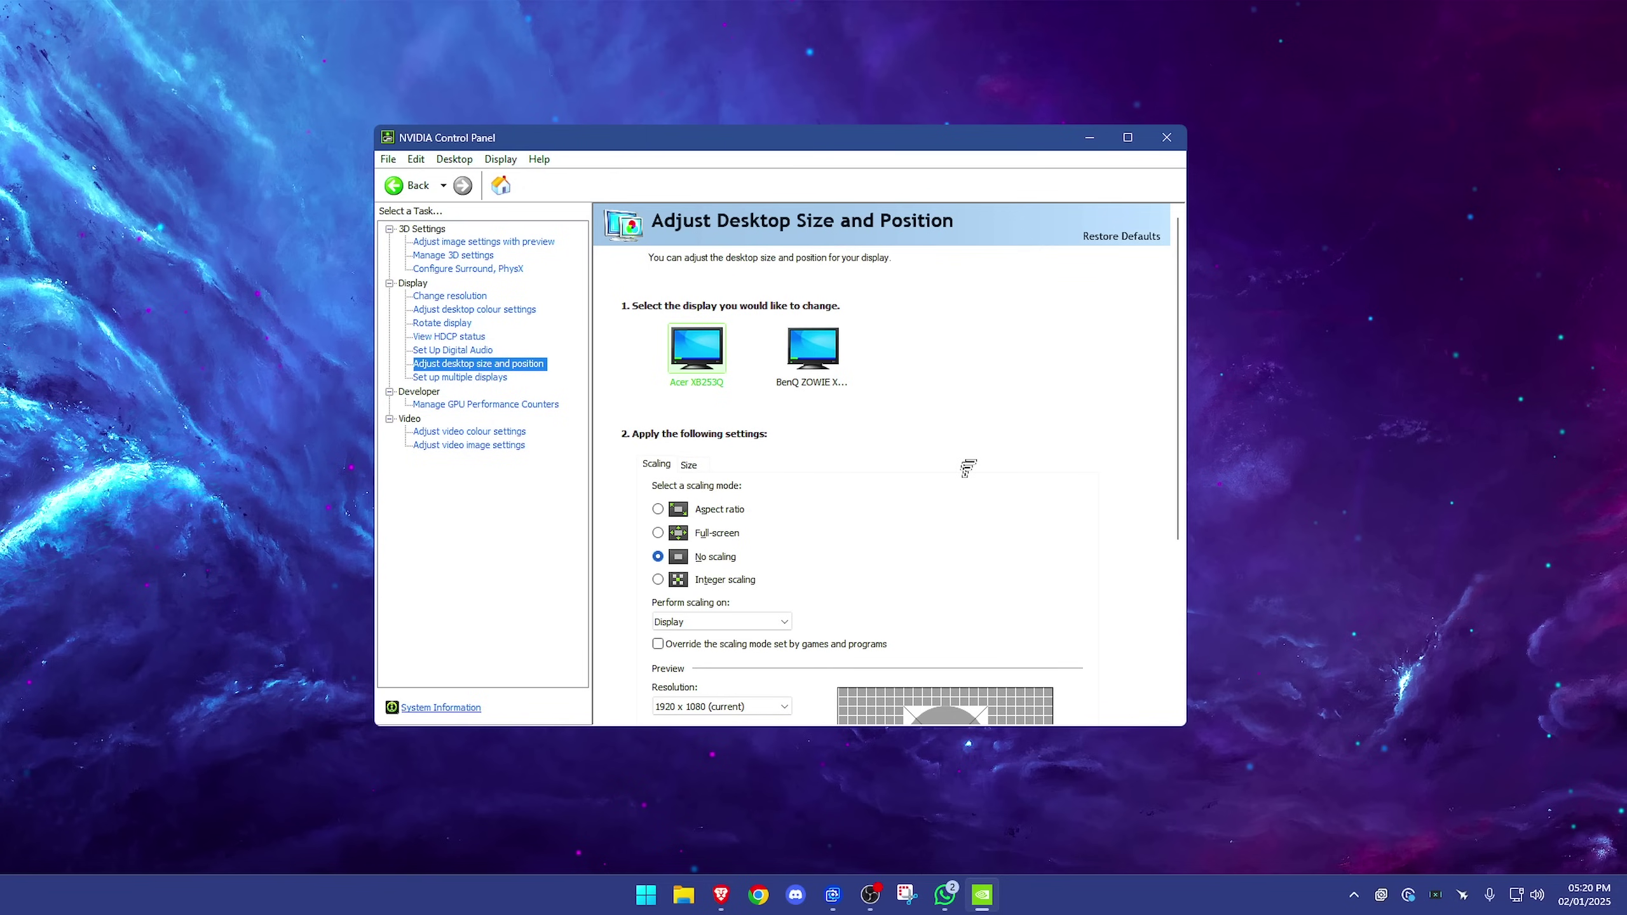
Step: Scale the BenQ monitor on the GPU and confirm the Acer XB253Q still scales on Display
scroll(961, 477, down, 2)
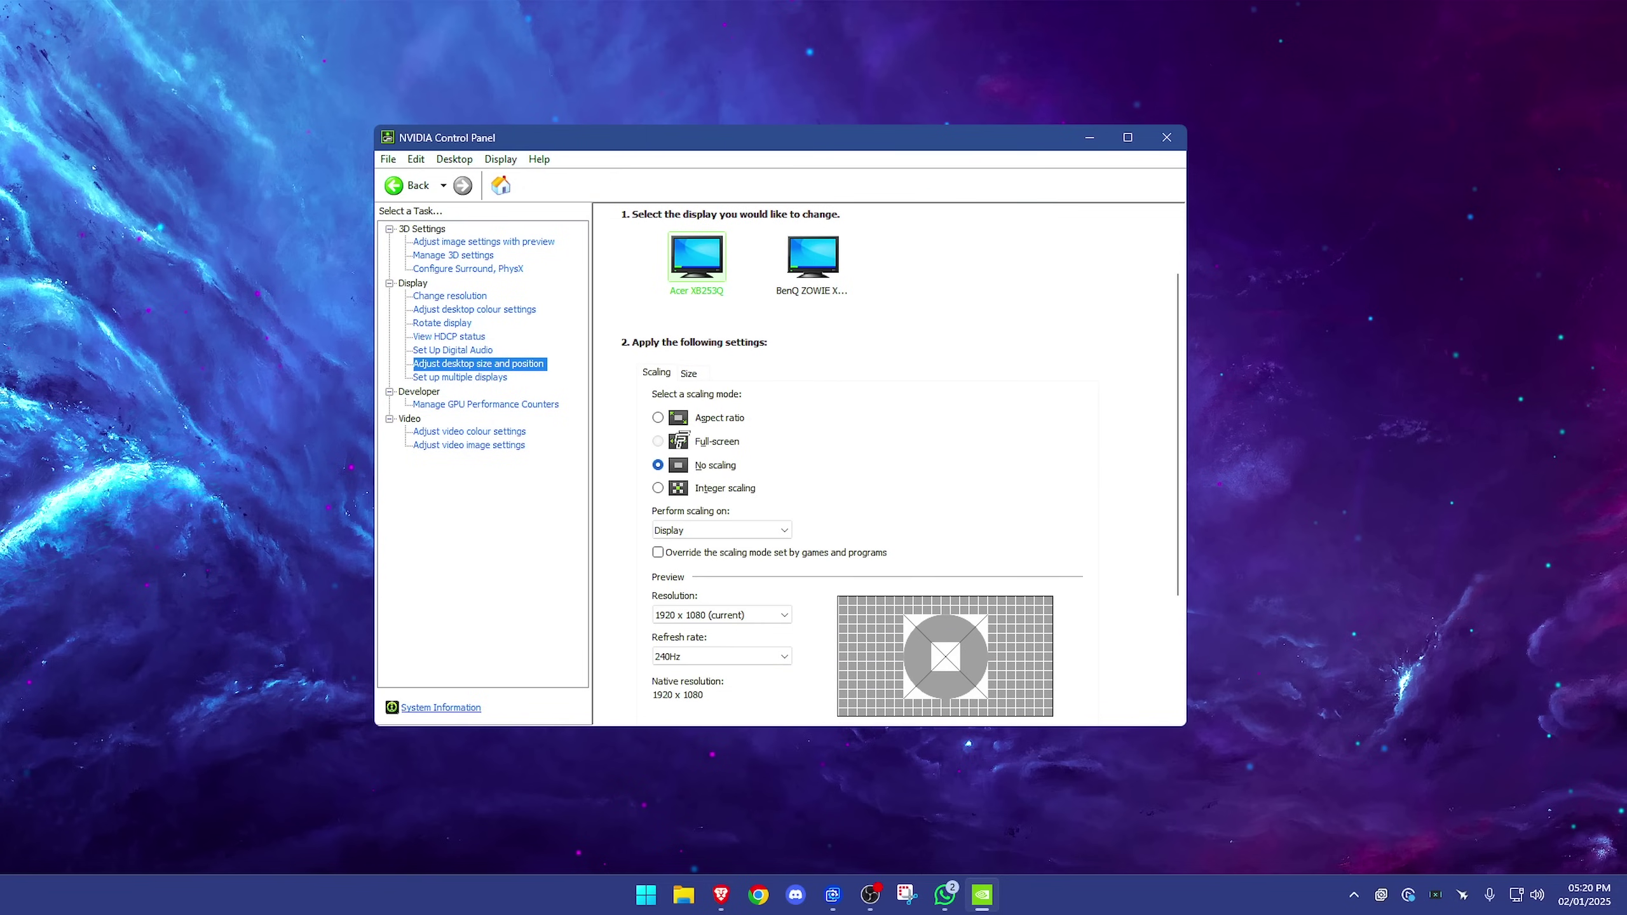
scroll(937, 479, up, 2)
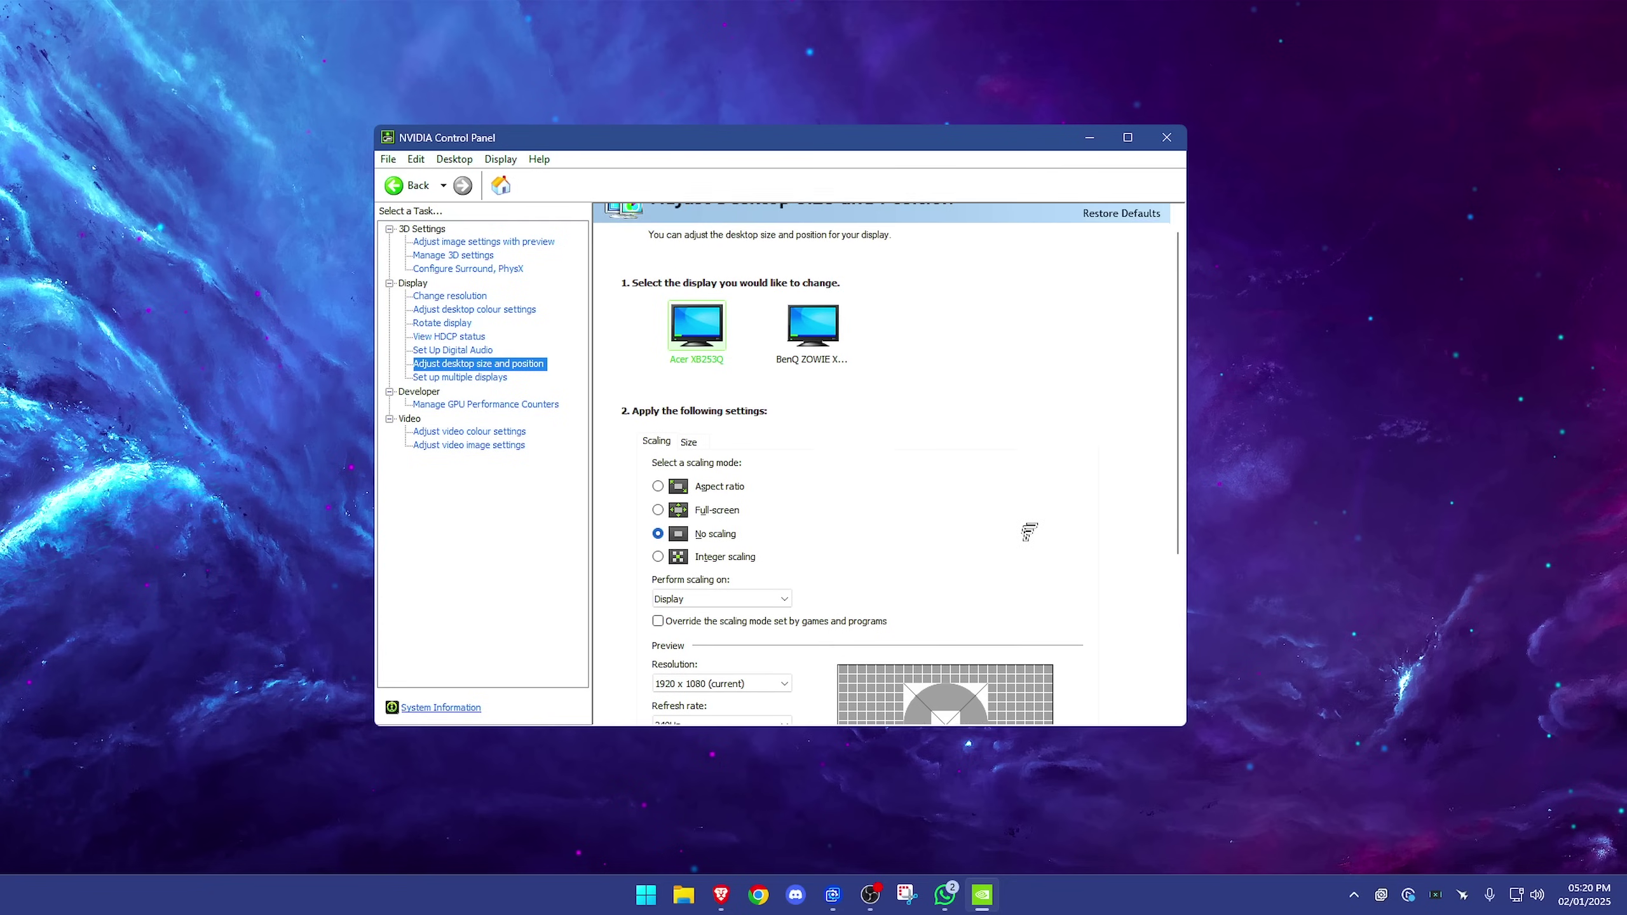
scroll(1032, 531, down, 1)
scroll(1032, 531, up, 1)
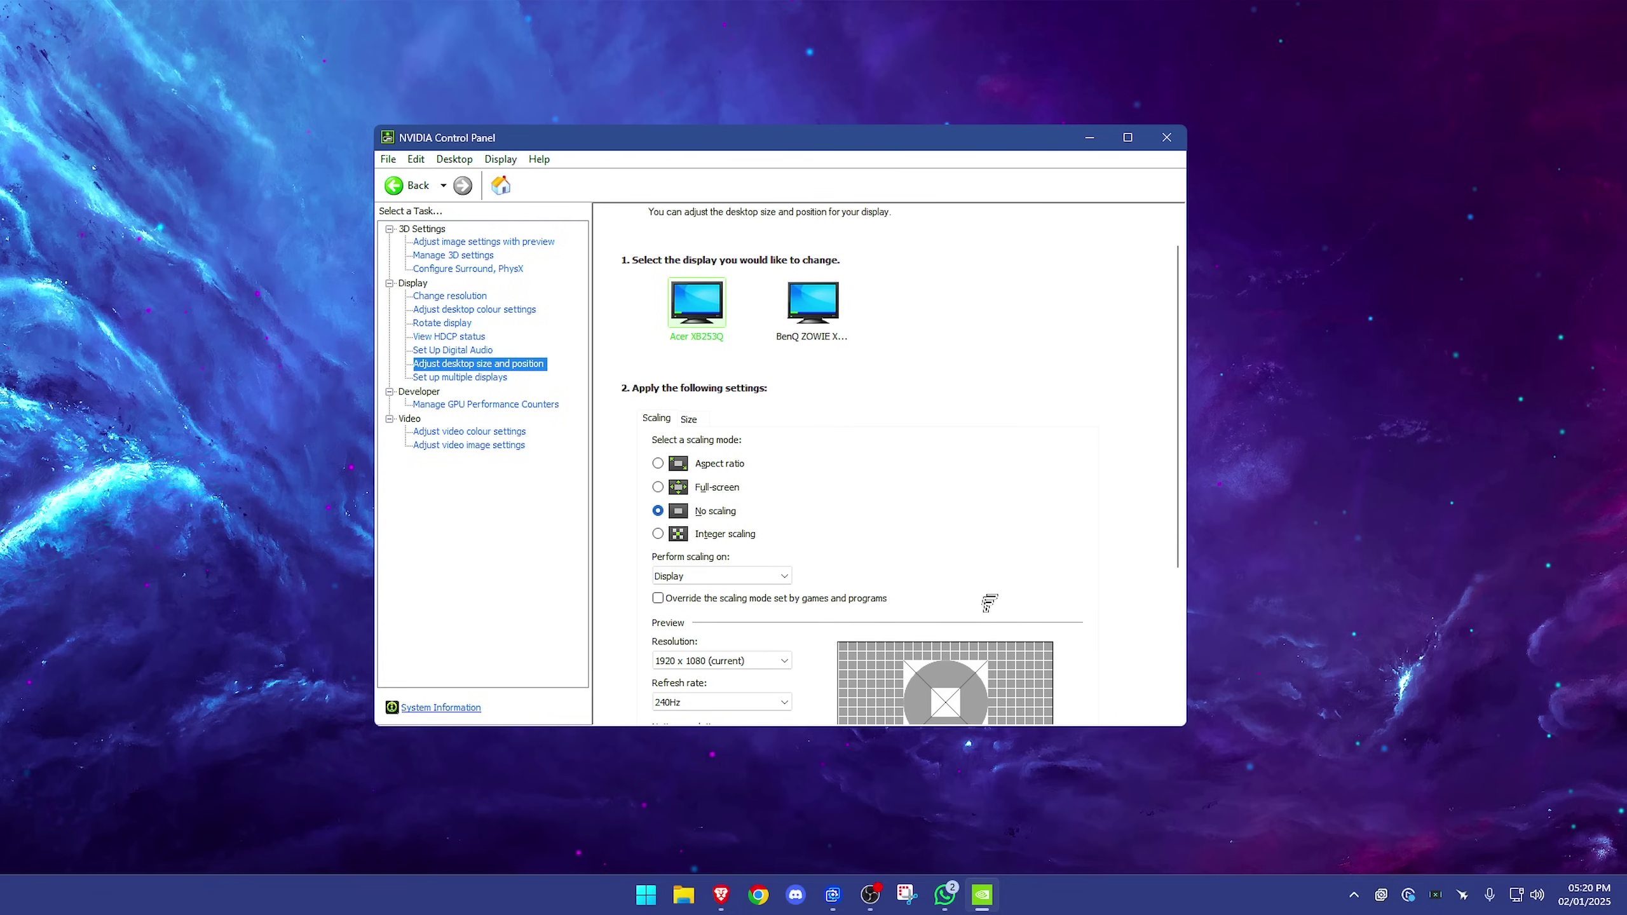
scroll(995, 588, down, 1)
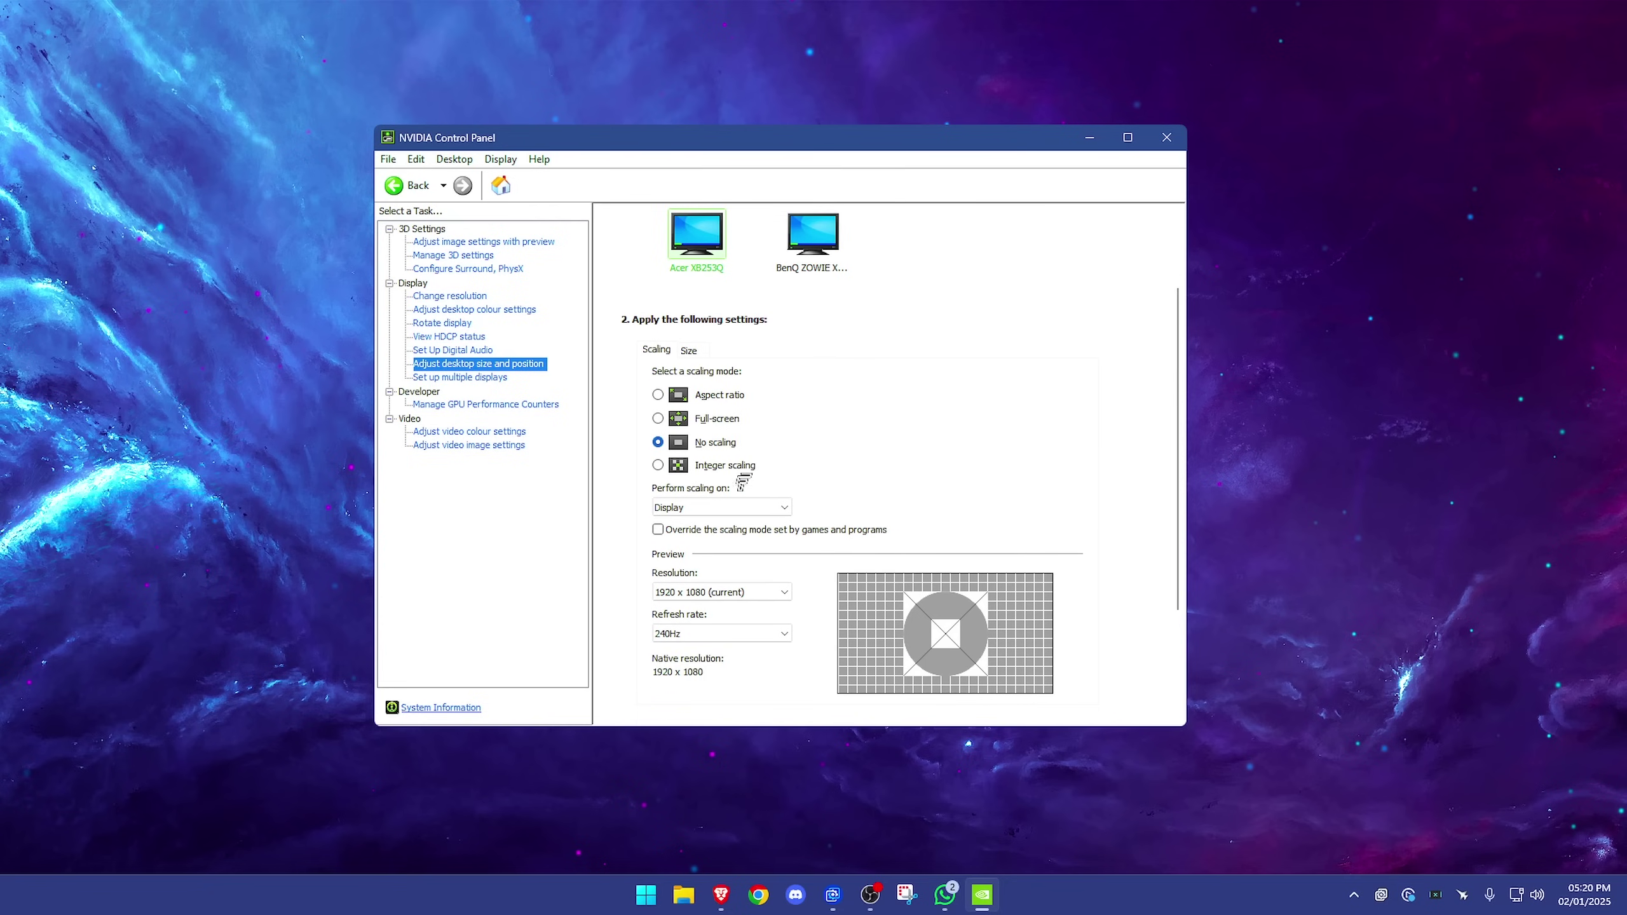
click(743, 510)
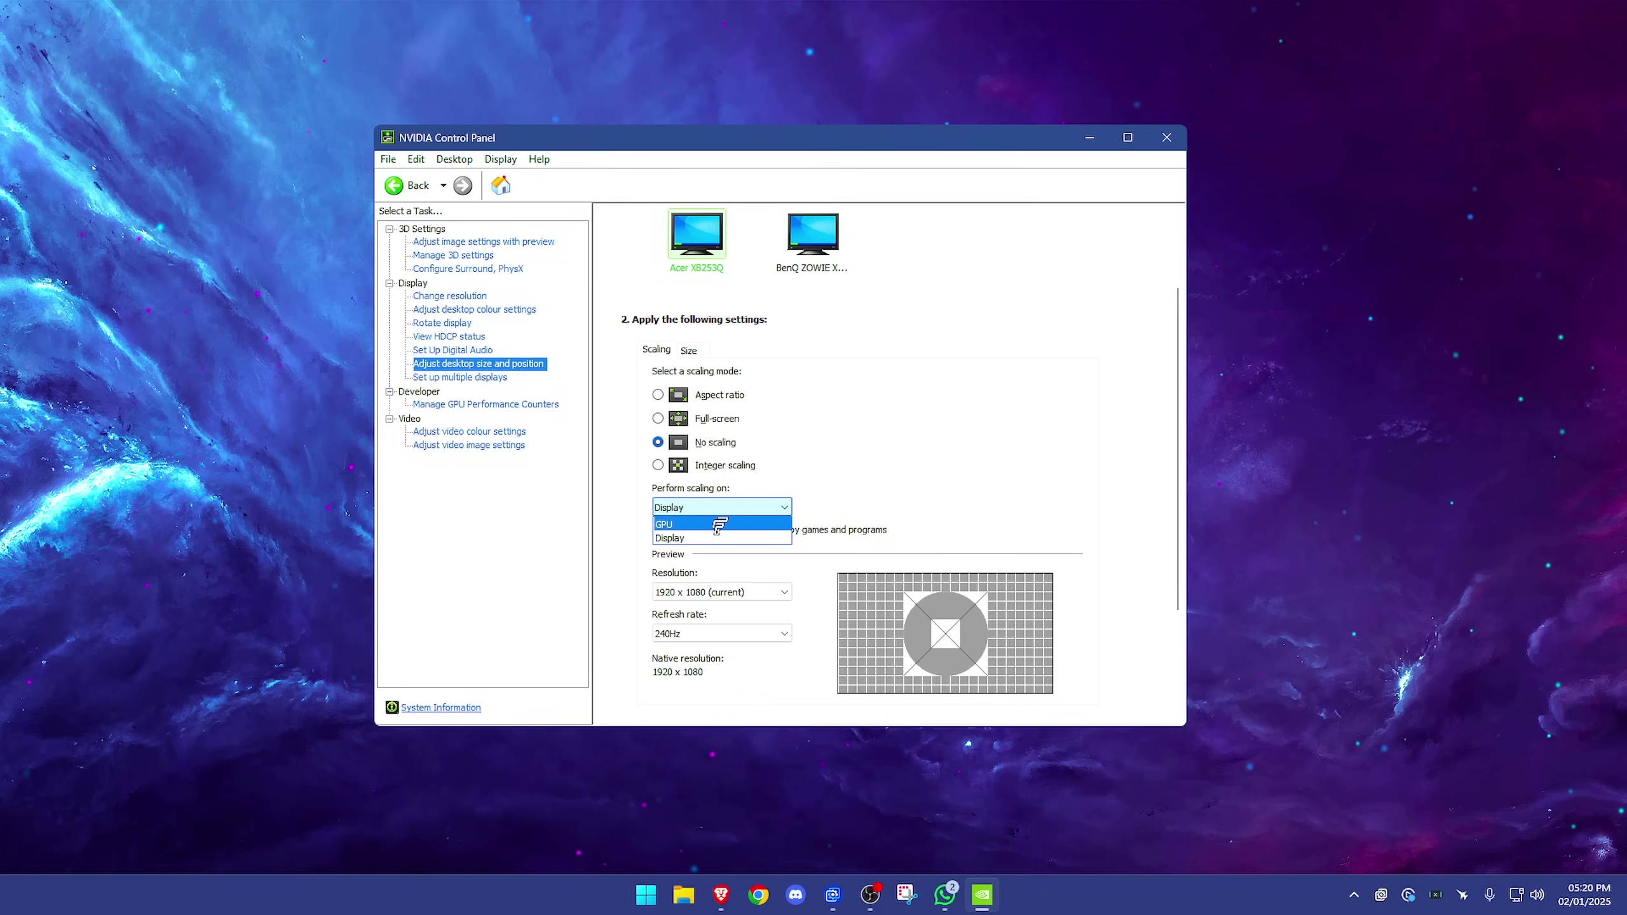
click(813, 234)
click(743, 507)
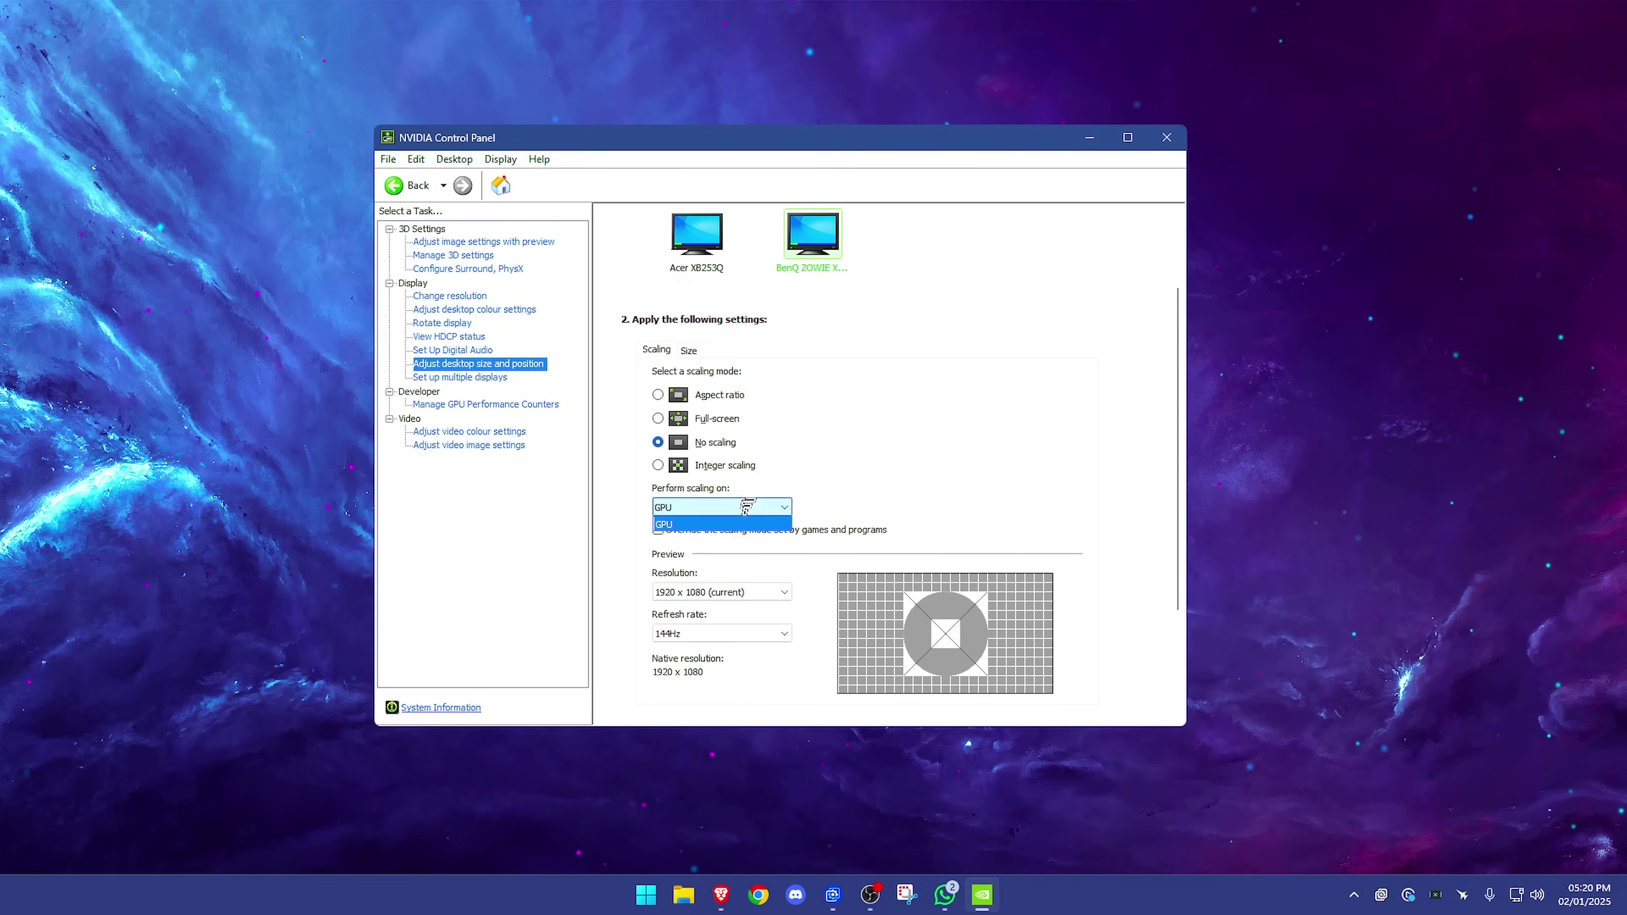
click(719, 527)
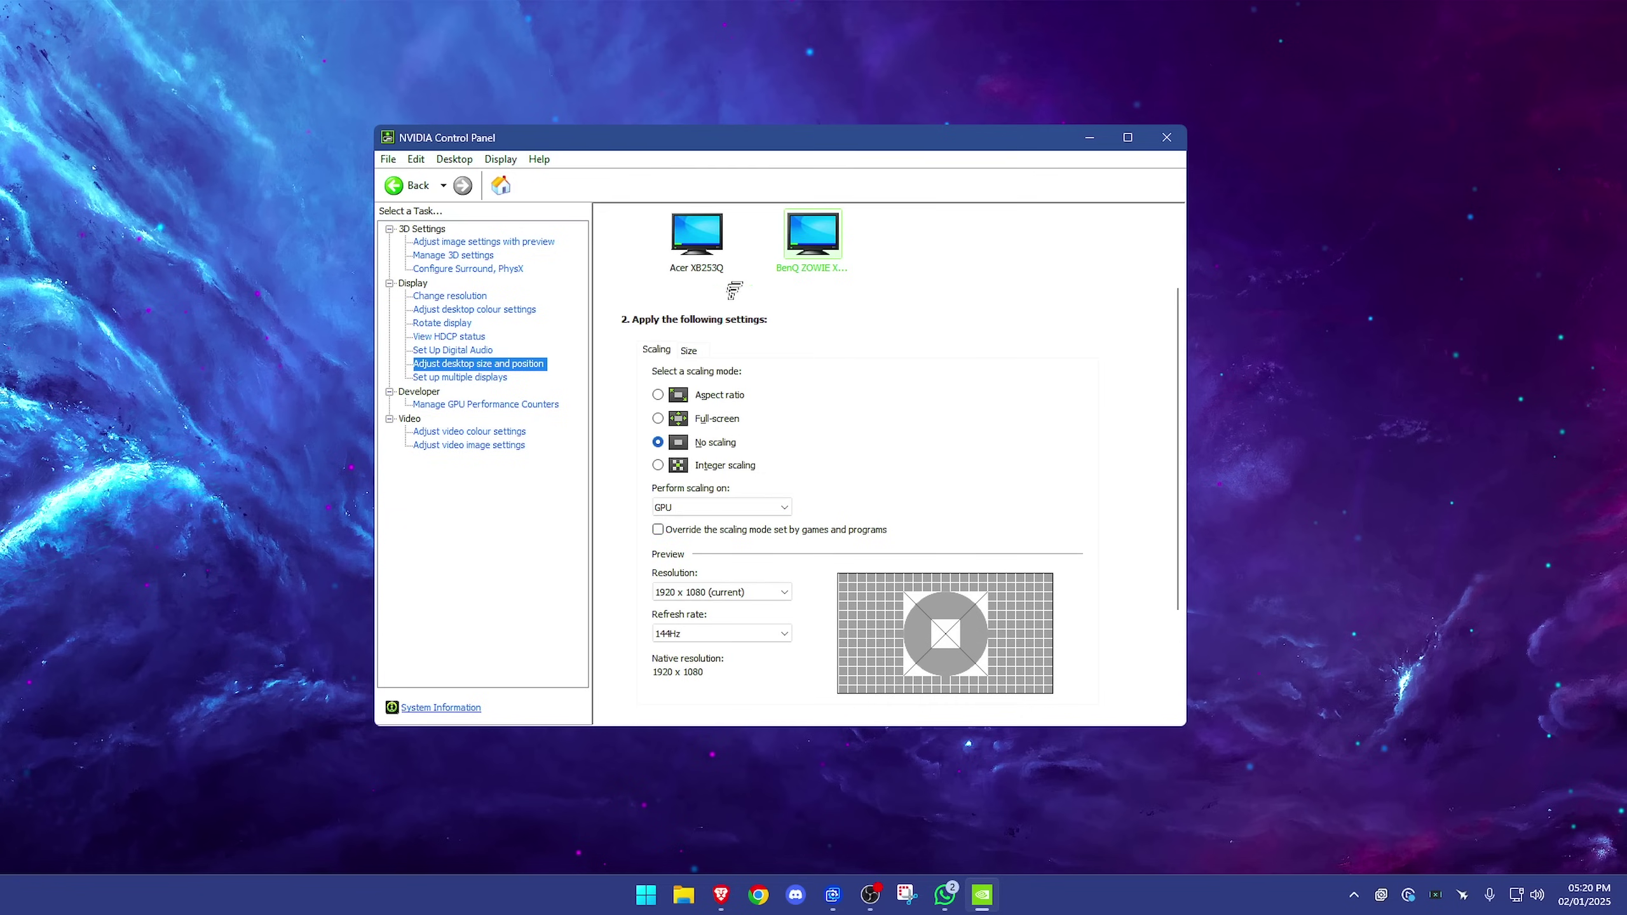
click(698, 237)
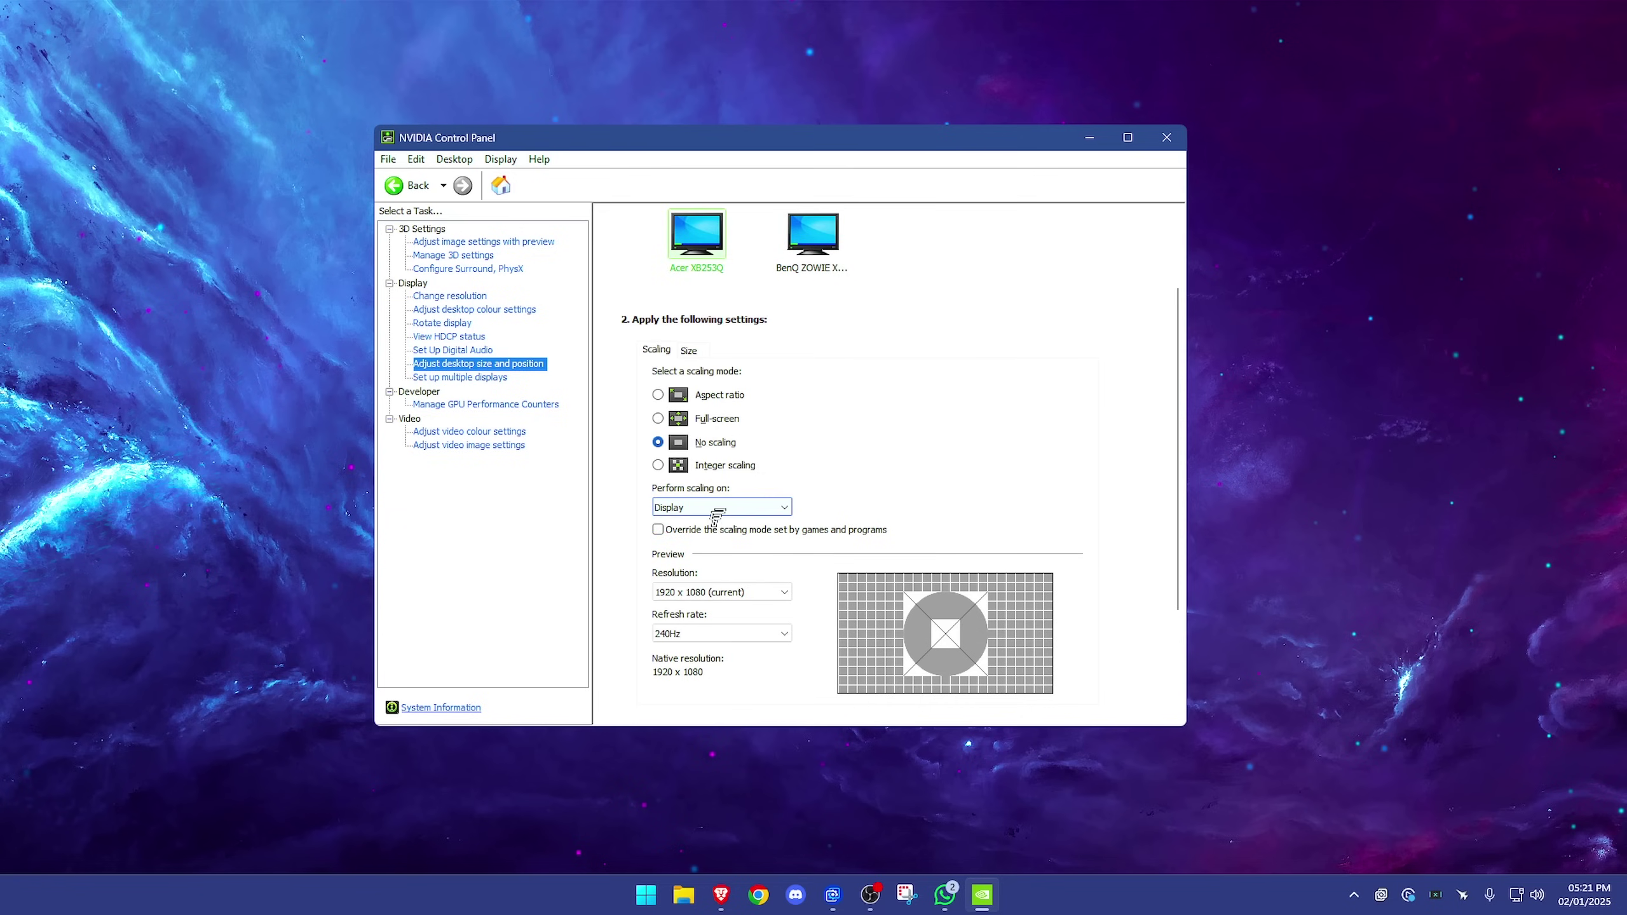
Step: Move through Adjust video colour settings to the Adjust video image settings page
click(509, 435)
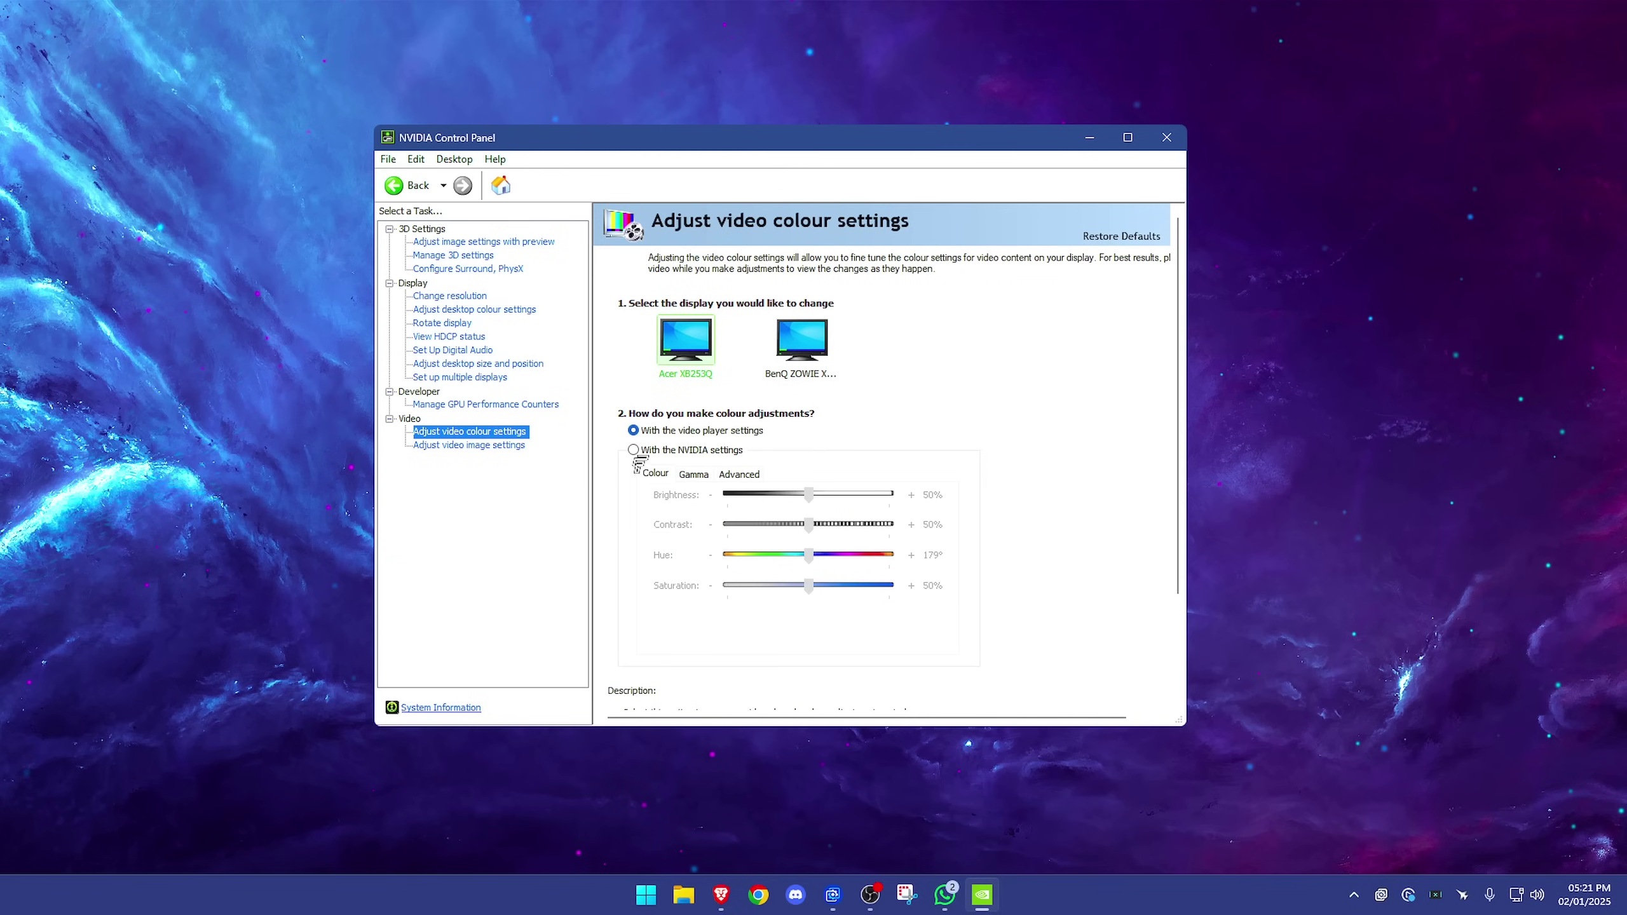
click(487, 445)
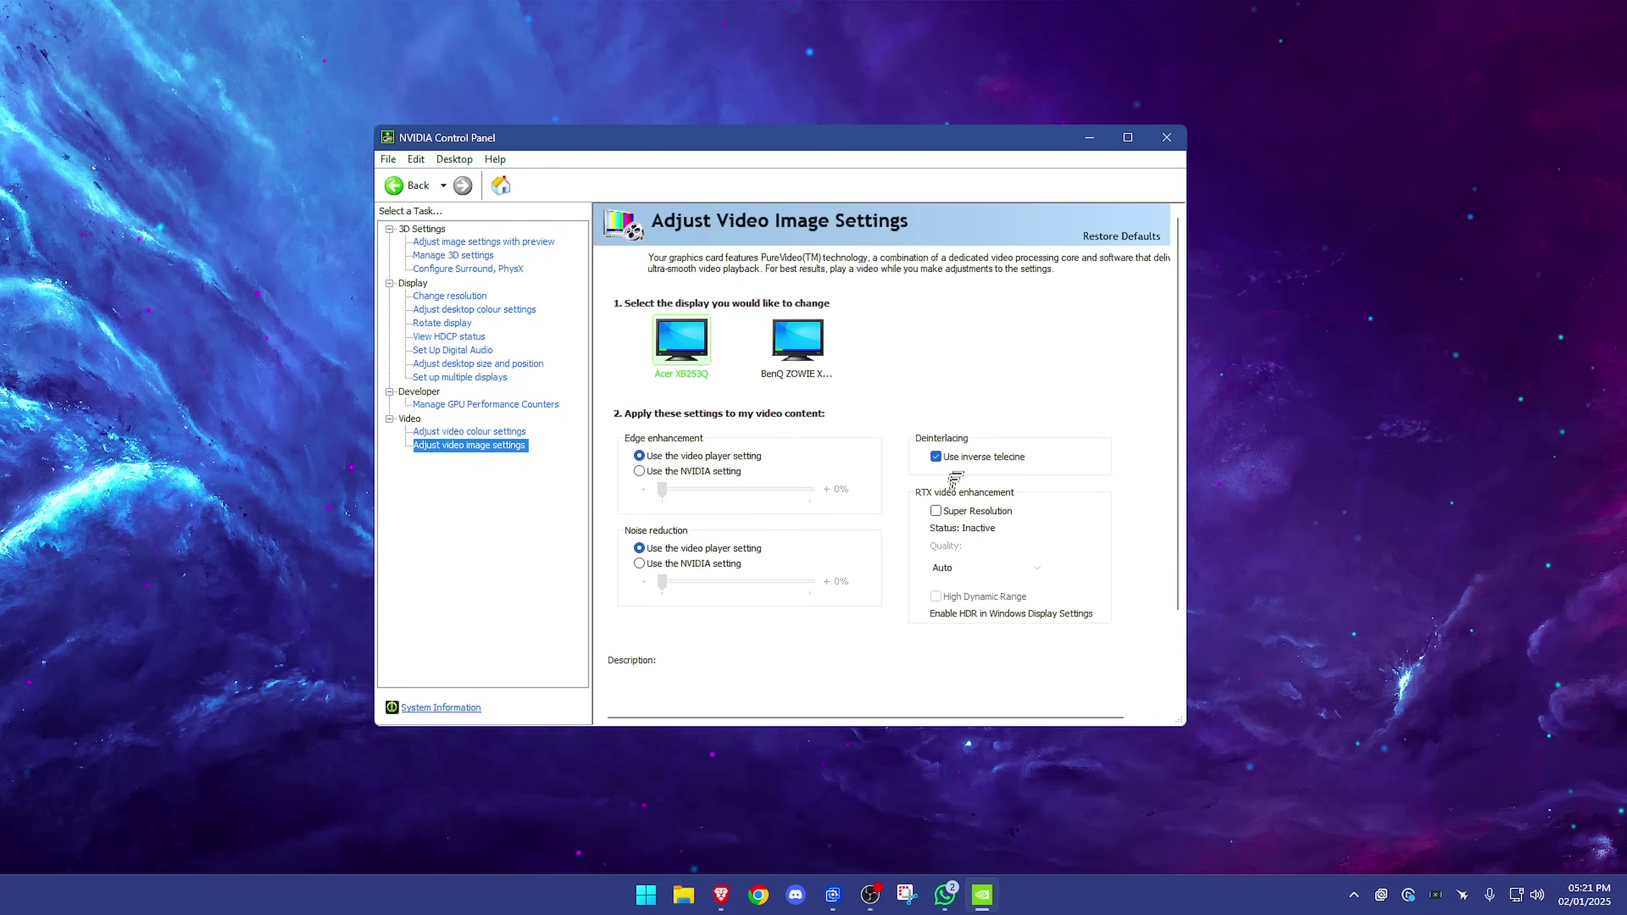
mouse_move(947, 511)
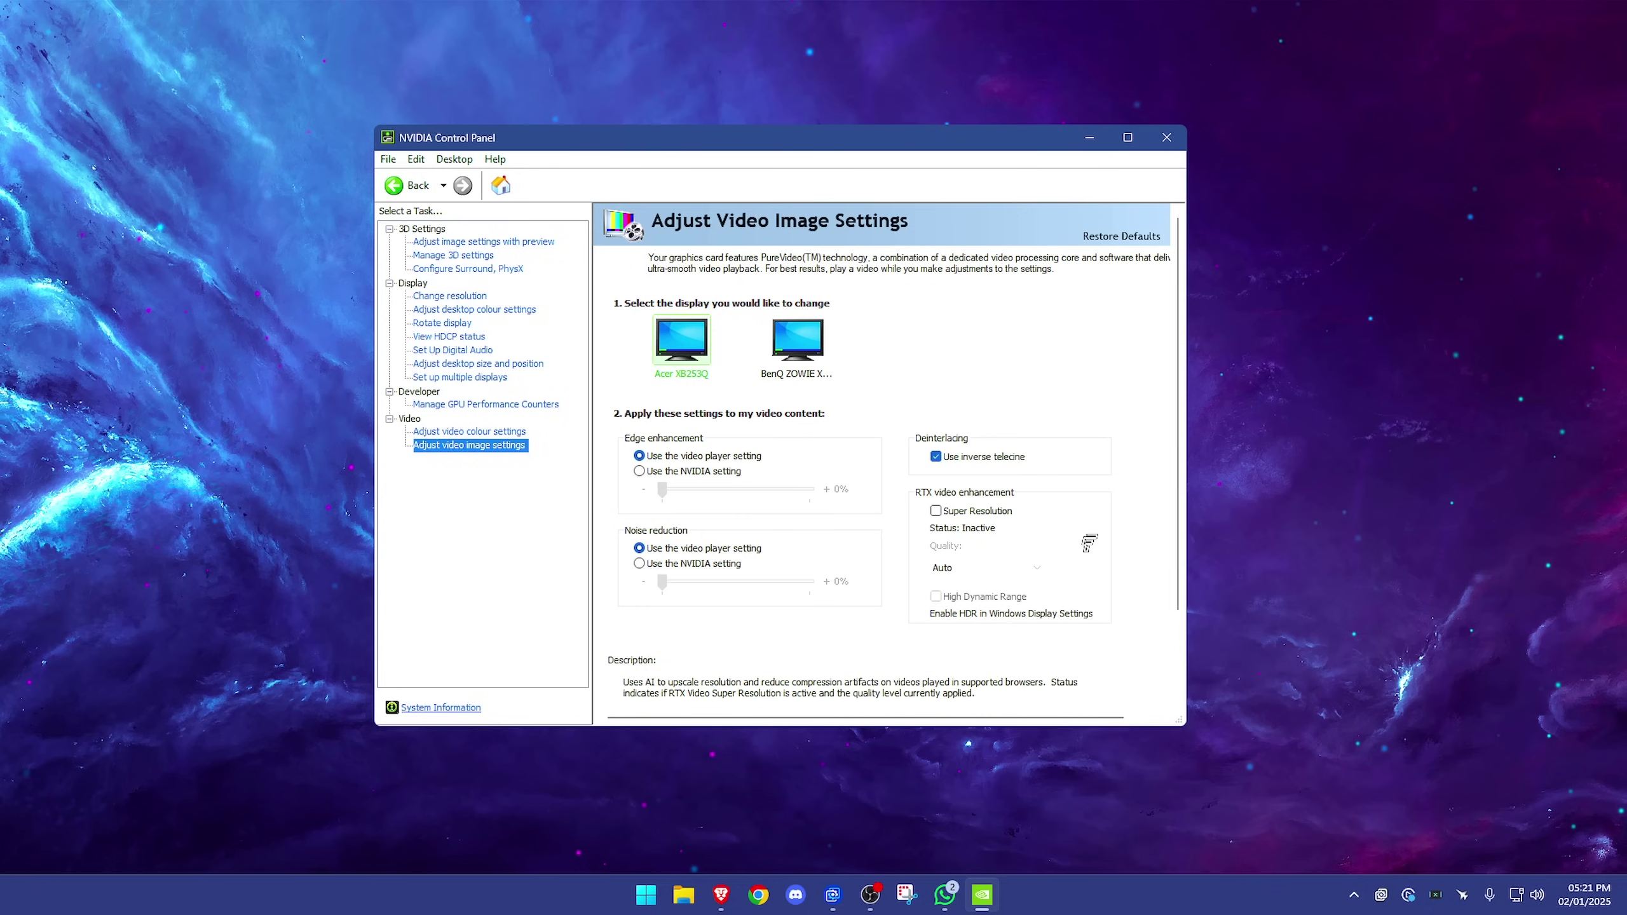